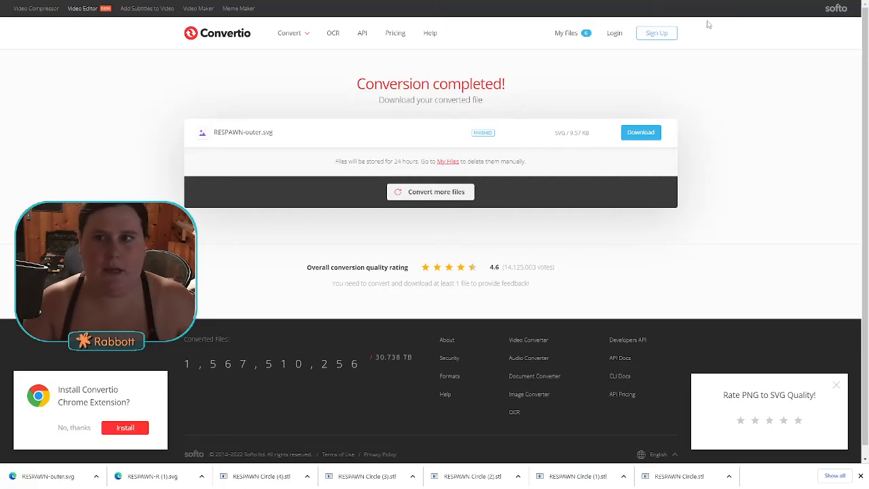
Switch from the Convertio download page to the Tinkercad design RESPAWN Circle
{"action": "left_click_drag", "start_coordinate": [707, 25], "coordinate": [738, 75]}
{"action": "key", "text": "alt+Tab"}
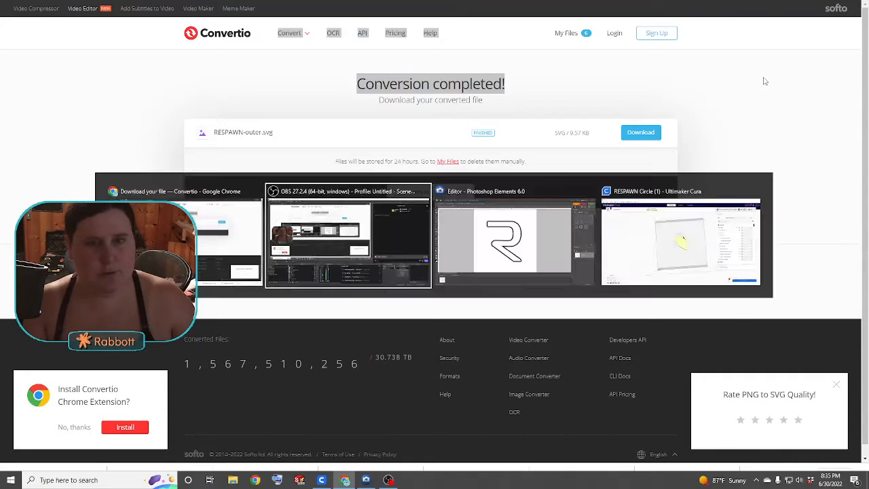
{"action": "key", "text": "alt+Tab"}
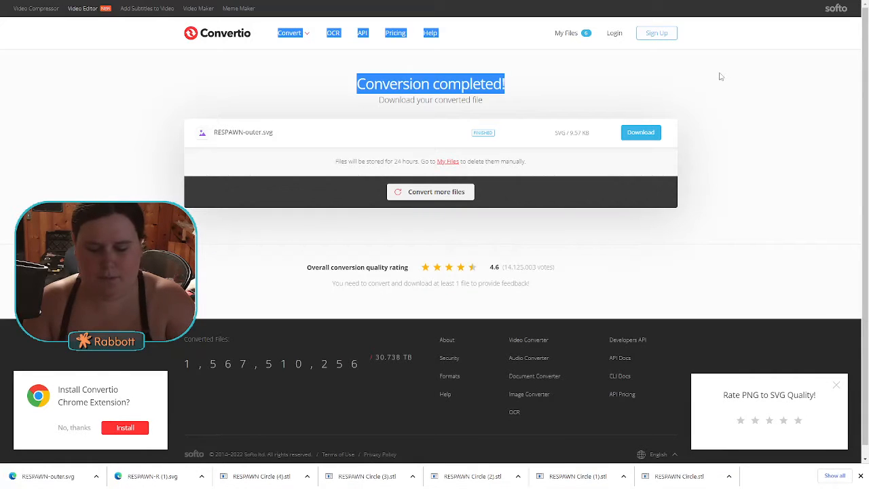
{"action": "key", "text": "F11"}
{"action": "left_click", "coordinate": [57, 7]}
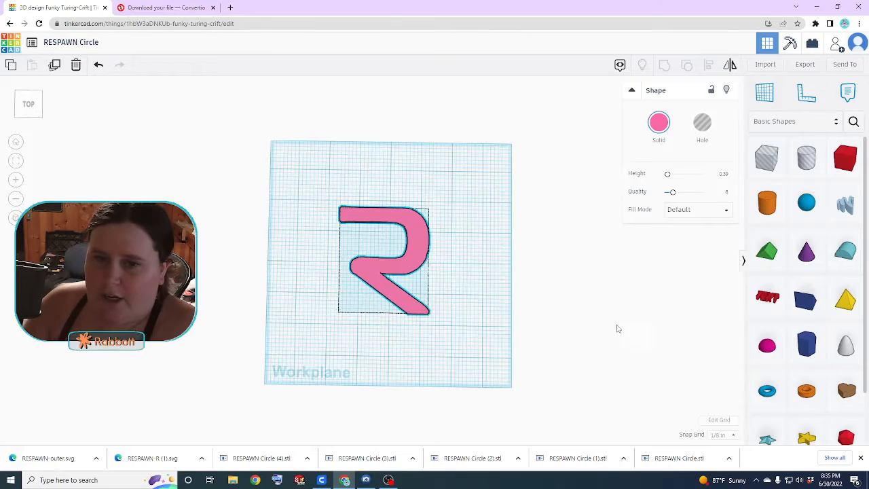
Choose RESPAWN-outer.svg from the Downloads folder as the file to import into the design
{"action": "right_click_drag", "start_coordinate": [616, 328], "coordinate": [762, 76]}
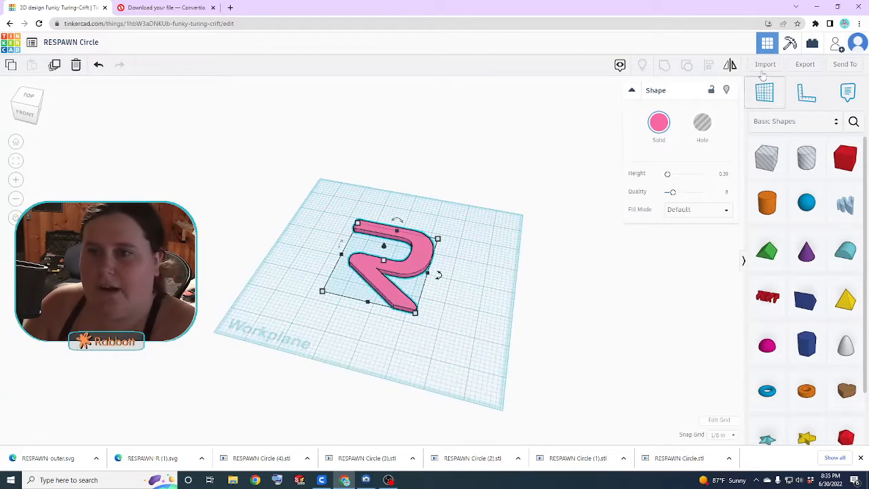
{"action": "left_click", "coordinate": [773, 65]}
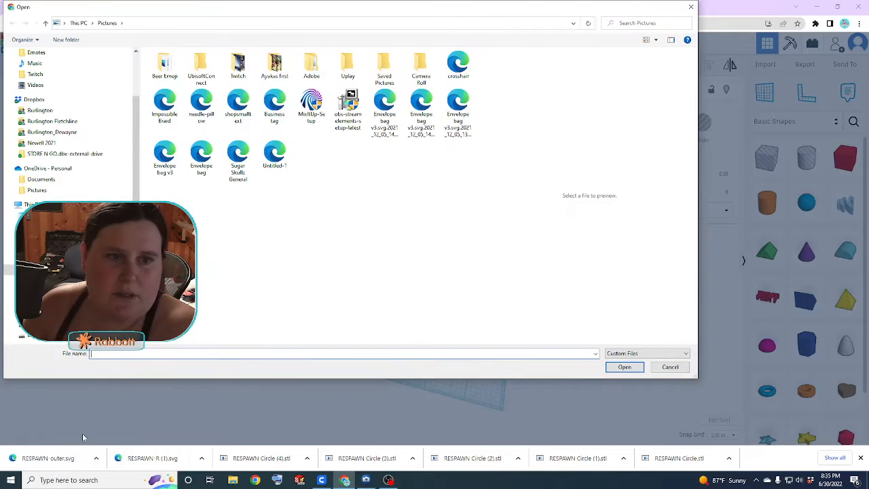
{"action": "scroll", "coordinate": [68, 116], "scroll_direction": "up", "scroll_amount": 2}
{"action": "left_click", "coordinate": [60, 81]}
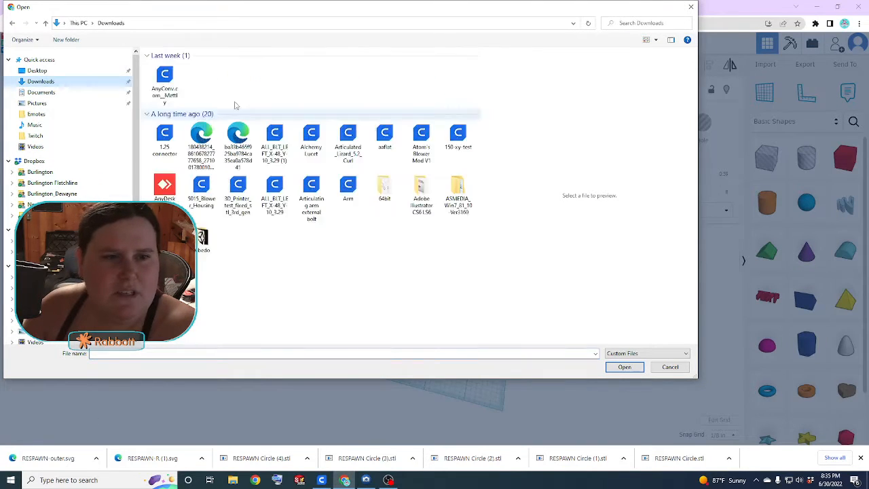
{"action": "left_click", "coordinate": [164, 78]}
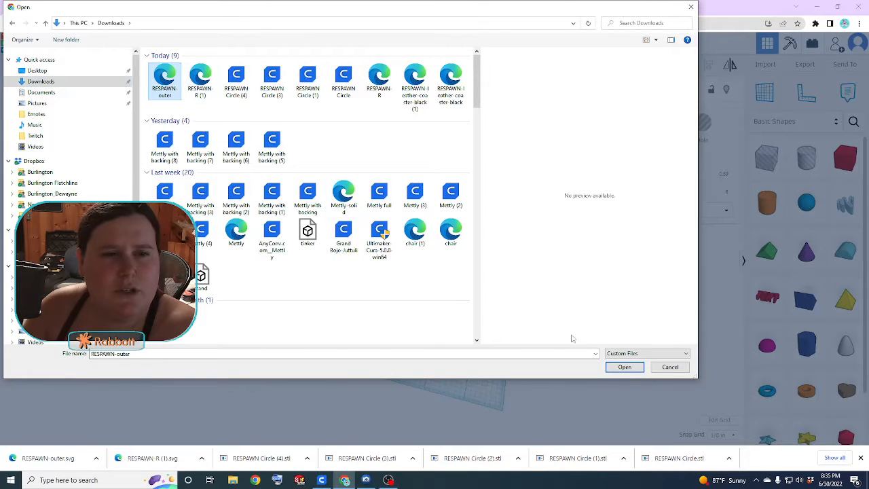
{"action": "left_click", "coordinate": [635, 371]}
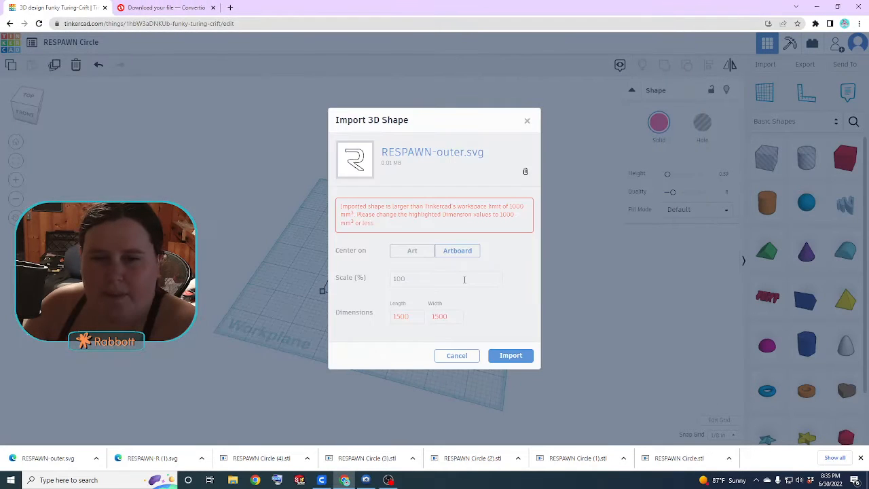
Set the import scale to 25% and import the RESPAWN-outer.svg shape
{"action": "left_click", "coordinate": [427, 275]}
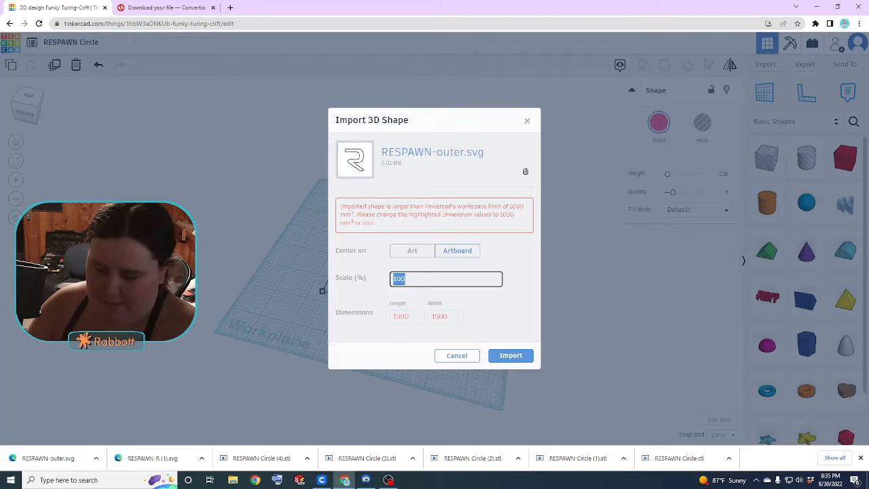
{"action": "left_click", "coordinate": [508, 360]}
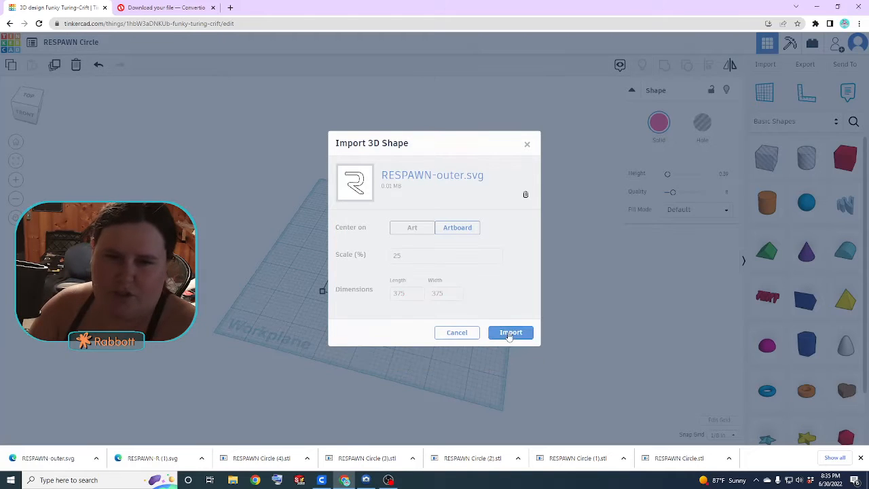
{"action": "left_click", "coordinate": [511, 333]}
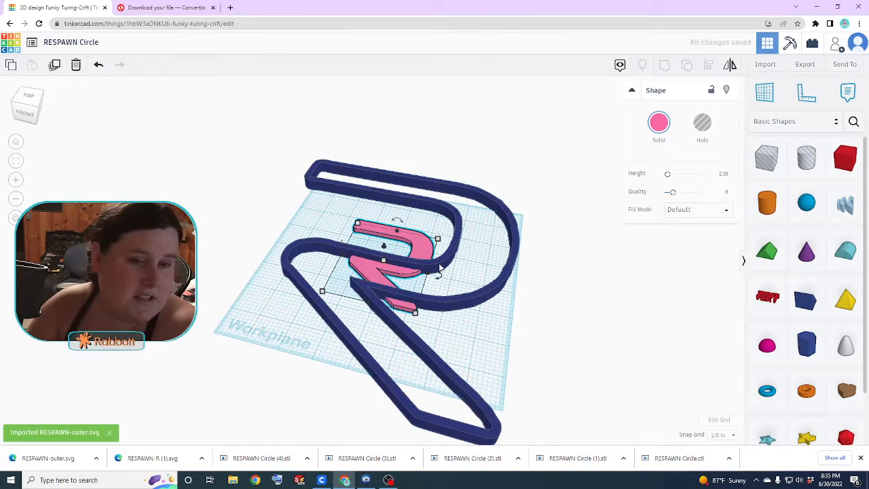
Shrink the imported dark blue outline to about 1.85 by 2.17 in and move it to the workplane's back right corner
{"action": "left_click", "coordinate": [476, 284]}
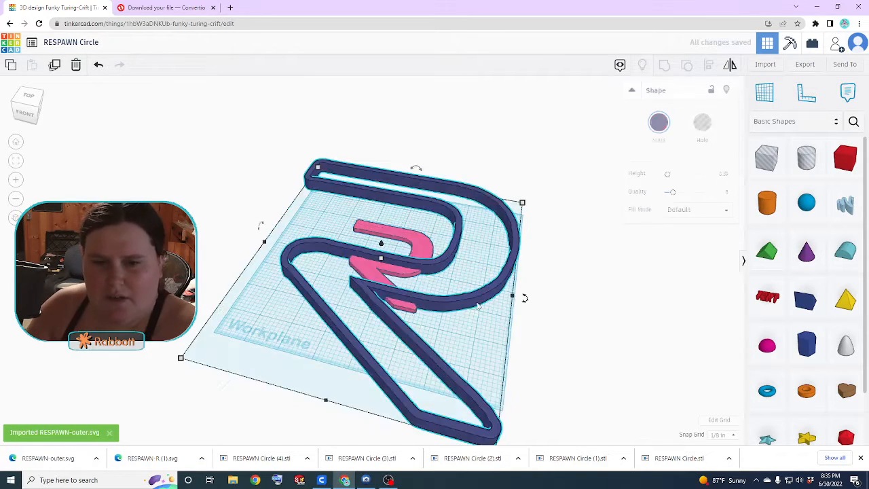
{"action": "right_click_drag", "start_coordinate": [476, 283], "coordinate": [413, 284]}
{"action": "left_click_drag", "start_coordinate": [251, 160], "coordinate": [470, 332]}
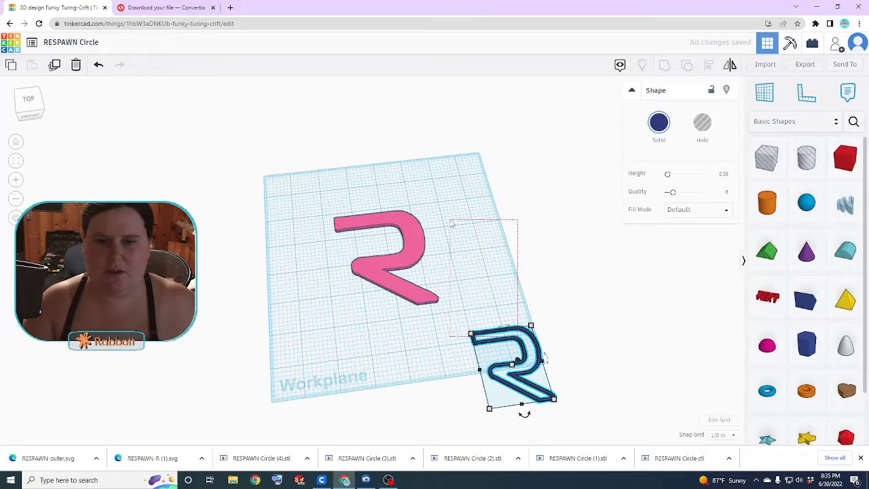
{"action": "left_click_drag", "start_coordinate": [520, 350], "coordinate": [479, 163]}
Adjust the pink R's thickness and enlarge it to about 4½ by 5.29 in around the middle of the workplane
{"action": "left_click", "coordinate": [384, 252]}
{"action": "right_click_drag", "start_coordinate": [385, 251], "coordinate": [382, 244]}
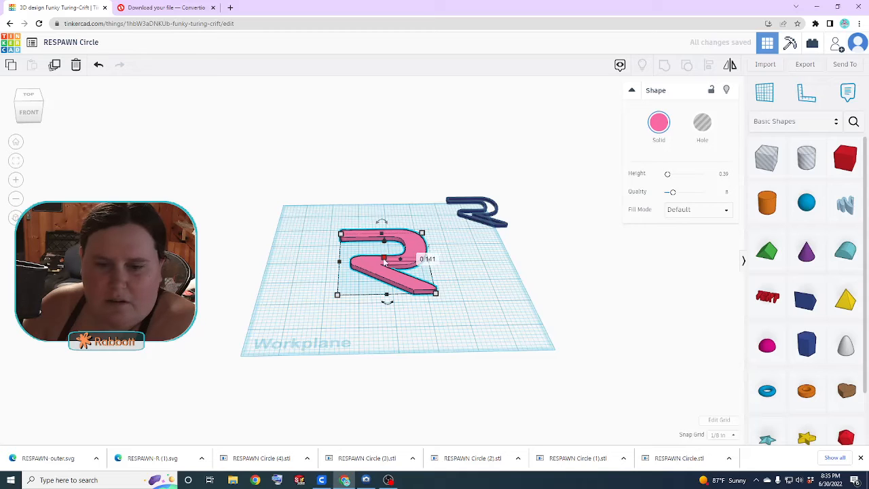
{"action": "right_click_drag", "start_coordinate": [456, 341], "coordinate": [385, 261]}
{"action": "mouse_move", "coordinate": [385, 258]}
{"action": "left_mouse_down"}
{"action": "mouse_move", "coordinate": [384, 247]}
{"action": "mouse_move", "coordinate": [387, 260]}
{"action": "left_mouse_up"}
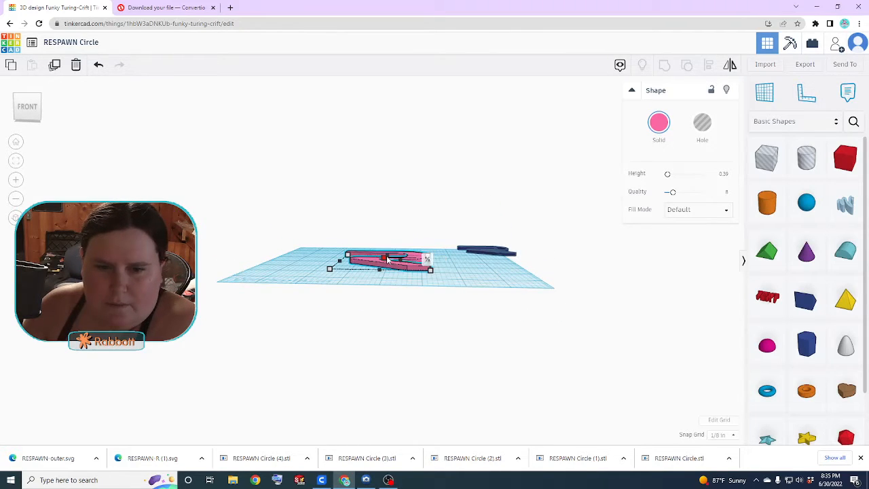
{"action": "right_click_drag", "start_coordinate": [395, 269], "coordinate": [400, 343]}
{"action": "left_click_drag", "start_coordinate": [381, 280], "coordinate": [424, 307]}
{"action": "left_click_drag", "start_coordinate": [381, 235], "coordinate": [333, 195]}
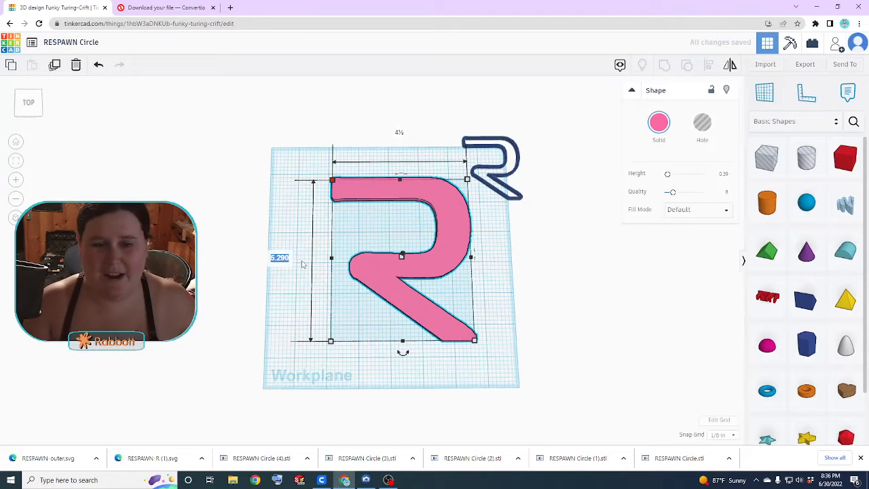
{"action": "left_click_drag", "start_coordinate": [422, 276], "coordinate": [406, 285]}
Move the dark blue outline to the workplane's front right corner and enlarge it to match the pink R's size
{"action": "left_click", "coordinate": [487, 186]}
{"action": "left_click", "coordinate": [416, 191]}
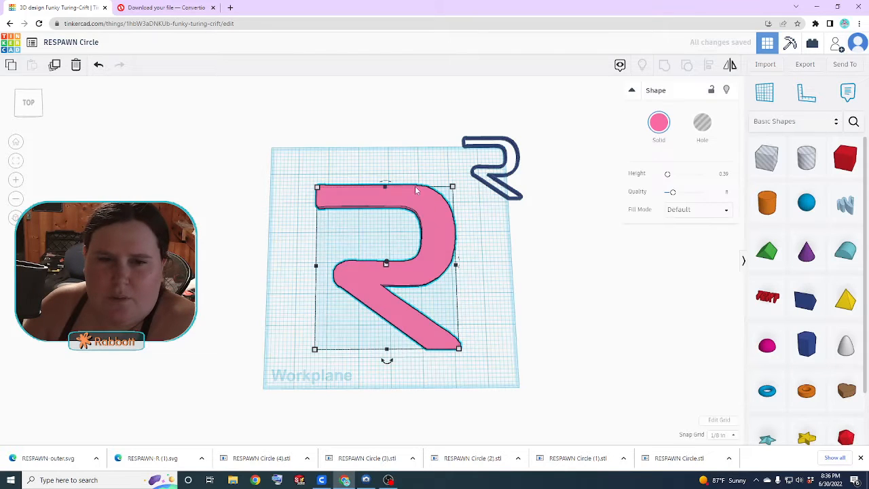
{"action": "left_click", "coordinate": [490, 165]}
{"action": "left_click", "coordinate": [494, 170]}
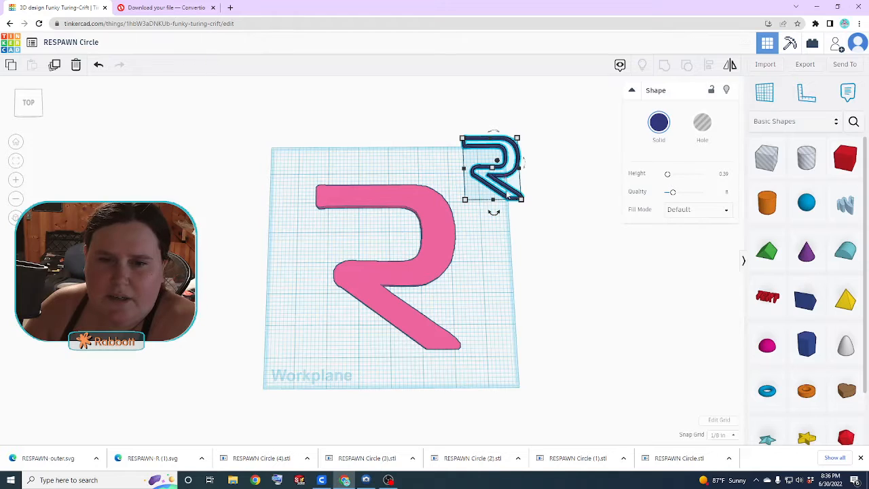
{"action": "left_click_drag", "start_coordinate": [507, 194], "coordinate": [492, 341]}
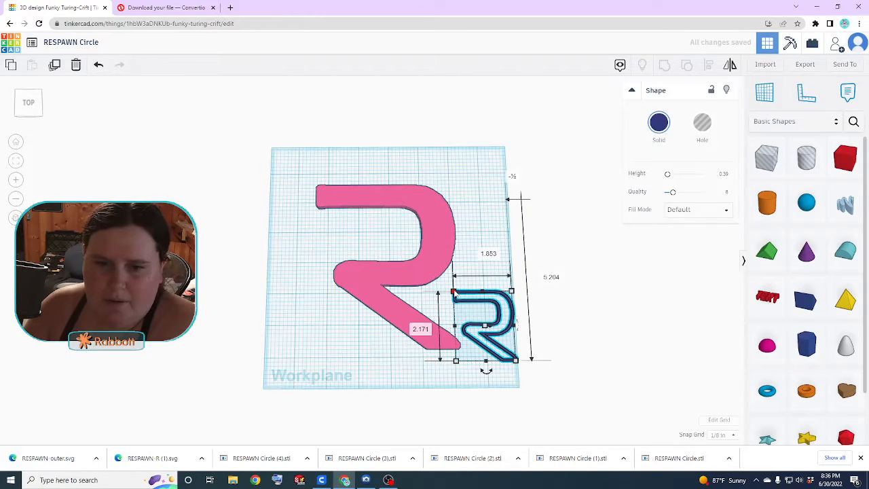
{"action": "left_click_drag", "start_coordinate": [453, 293], "coordinate": [370, 198]}
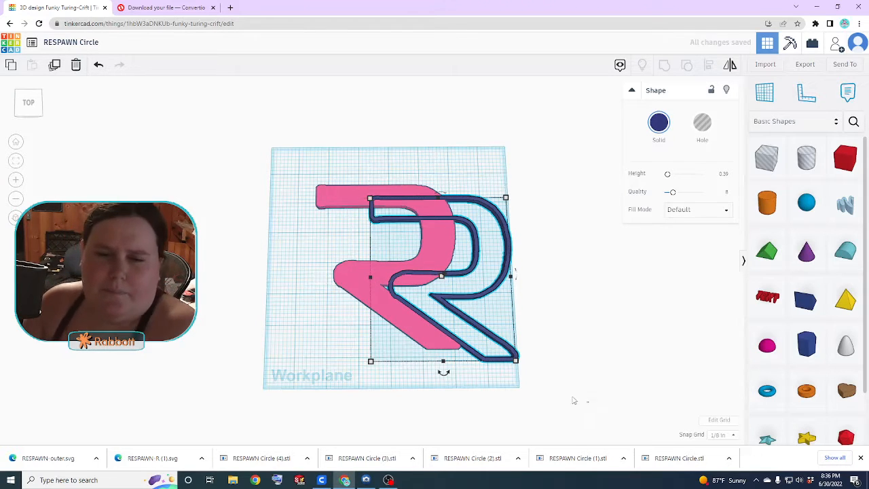
Align the pink R and the dark blue outline by their centres in both horizontal directions
{"action": "left_click_drag", "start_coordinate": [588, 402], "coordinate": [252, 153]}
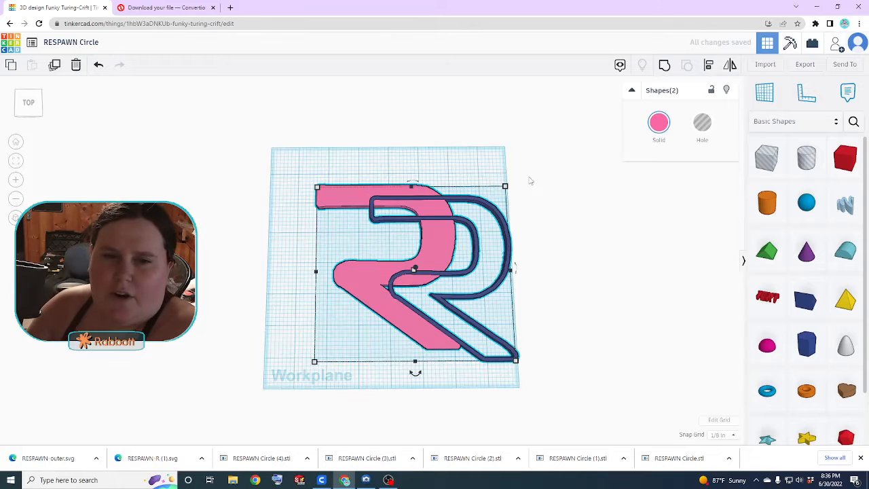
{"action": "key", "text": "l"}
{"action": "left_click", "coordinate": [414, 373]}
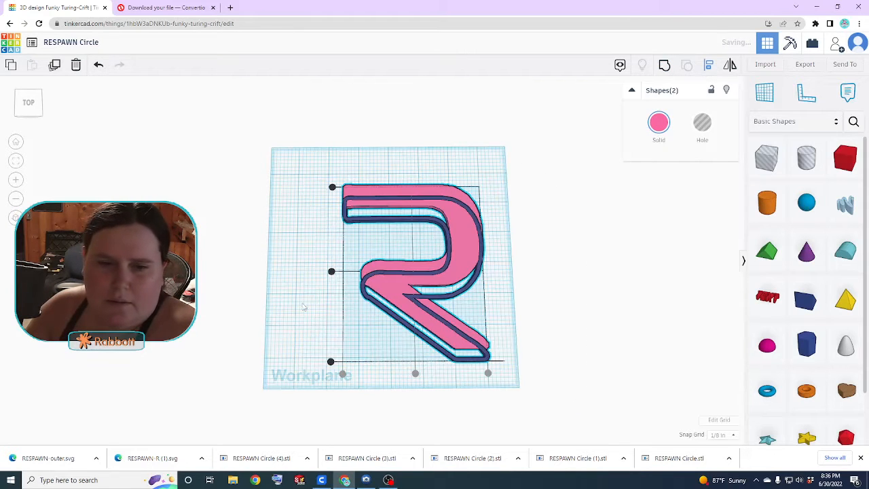
{"action": "left_click", "coordinate": [551, 345]}
Increase the dark blue outline's height so its walls stand above the pink R base
{"action": "right_click_drag", "start_coordinate": [550, 345], "coordinate": [547, 301]}
{"action": "left_click", "coordinate": [441, 293]}
{"action": "left_click", "coordinate": [547, 301]}
{"action": "left_click", "coordinate": [463, 286]}
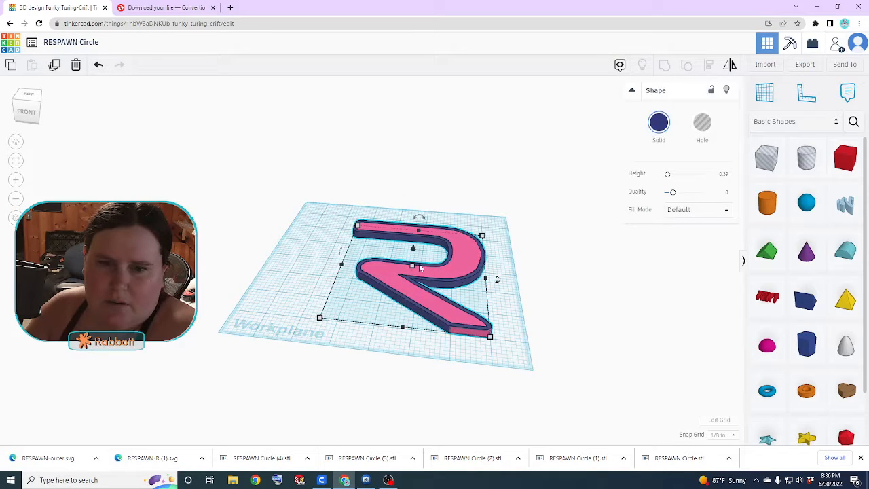
{"action": "left_click_drag", "start_coordinate": [410, 267], "coordinate": [419, 254]}
{"action": "left_click", "coordinate": [503, 290]}
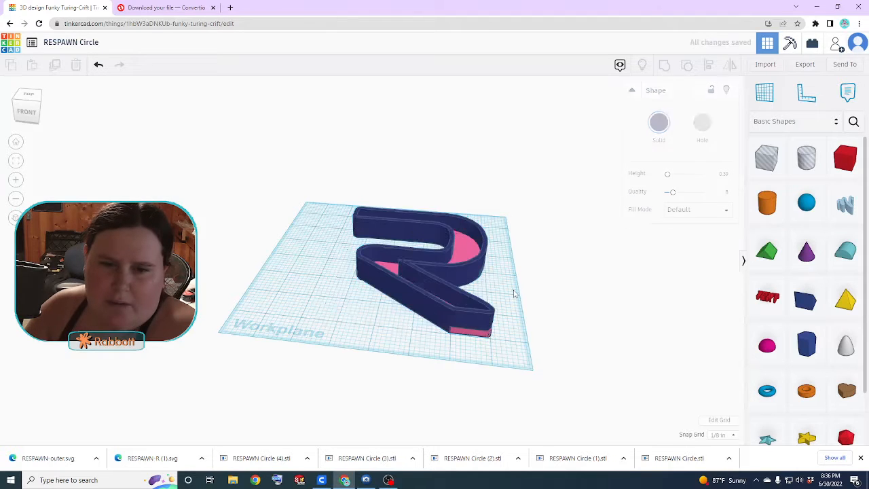
Group the outline and the R base into one shape and shift it about 1 in sideways on the workplane
{"action": "right_click_drag", "start_coordinate": [514, 295], "coordinate": [504, 333]}
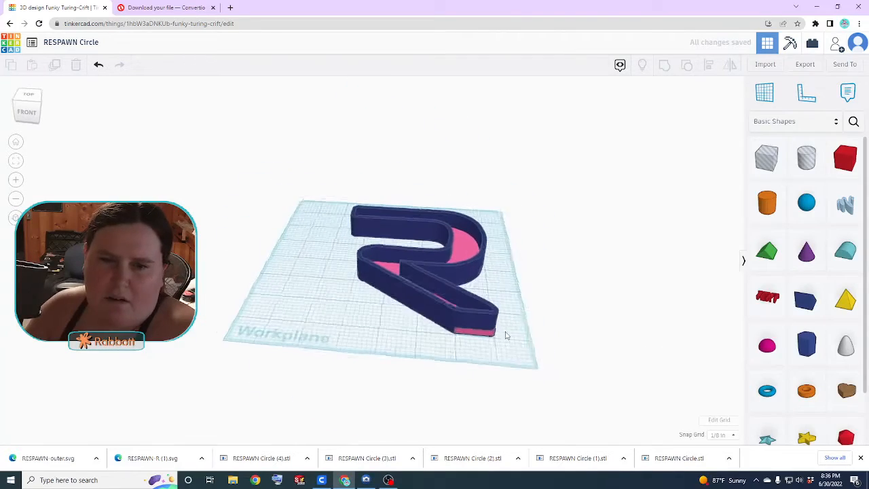
{"action": "left_click_drag", "start_coordinate": [539, 395], "coordinate": [274, 178]}
{"action": "right_click_drag", "start_coordinate": [578, 306], "coordinate": [461, 260]}
{"action": "key", "text": "ctrl+g"}
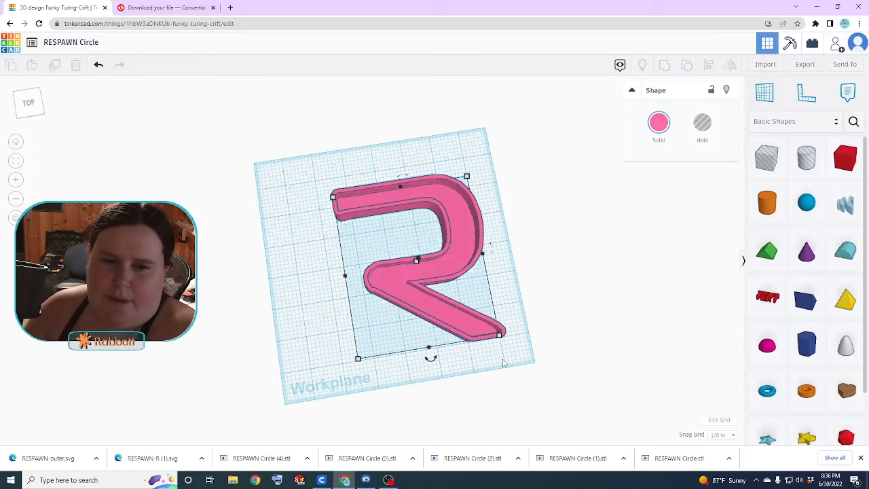
{"action": "left_click_drag", "start_coordinate": [430, 358], "coordinate": [482, 342]}
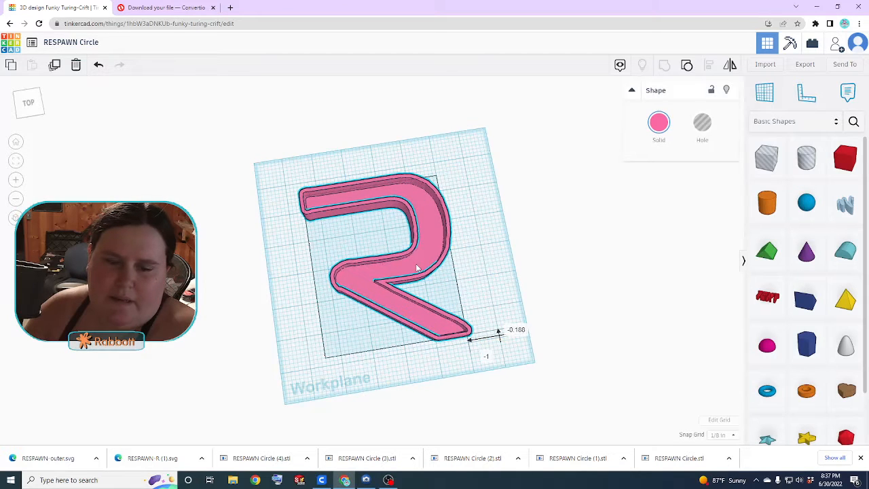
{"action": "right_click_drag", "start_coordinate": [397, 352], "coordinate": [401, 366]}
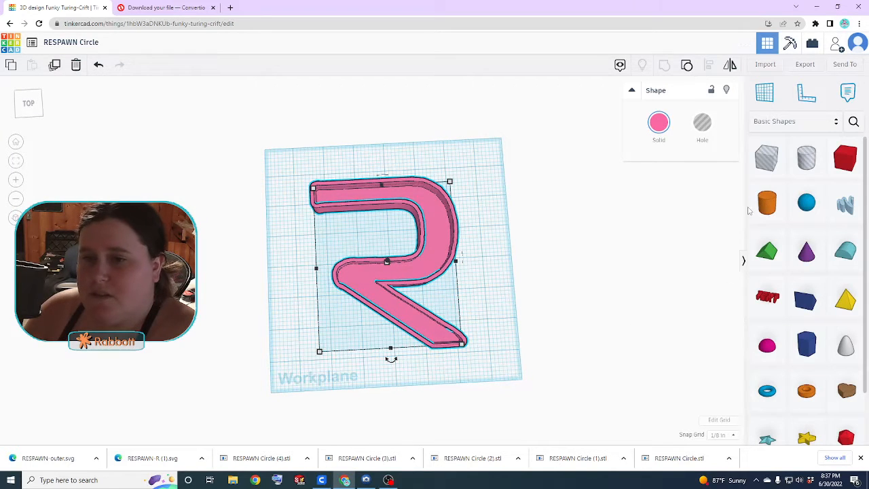
Add a hole box and size it to enclose the R's top bar up to where the curve begins
{"action": "left_click_drag", "start_coordinate": [767, 157], "coordinate": [415, 227]}
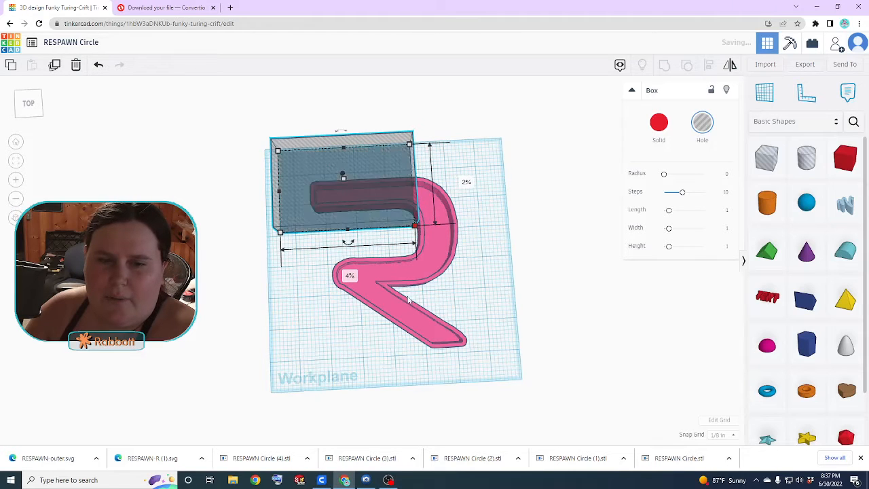
{"action": "right_click_drag", "start_coordinate": [415, 228], "coordinate": [303, 260]}
{"action": "right_click_drag", "start_coordinate": [396, 278], "coordinate": [712, 220]}
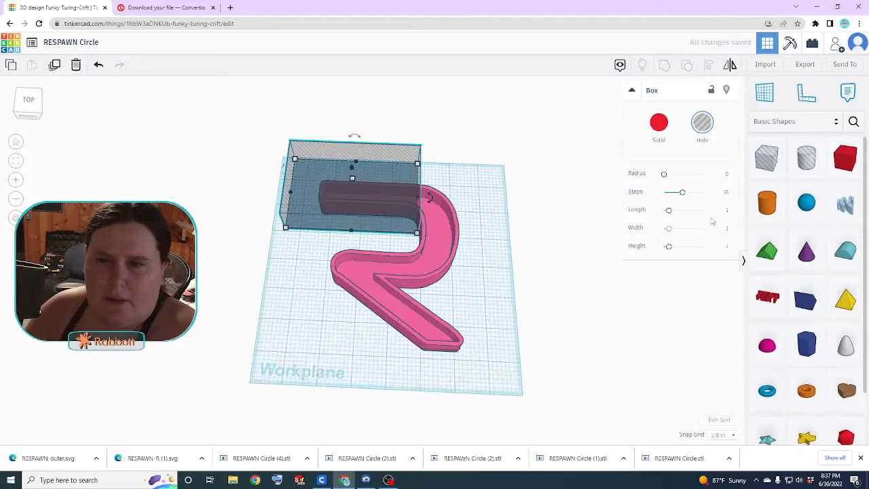
Set a workplane on the hole box's end face and add a second hole box about 5 in long there, enclosing the R's curved bowl
{"action": "left_click", "coordinate": [777, 158]}
{"action": "left_click", "coordinate": [760, 97]}
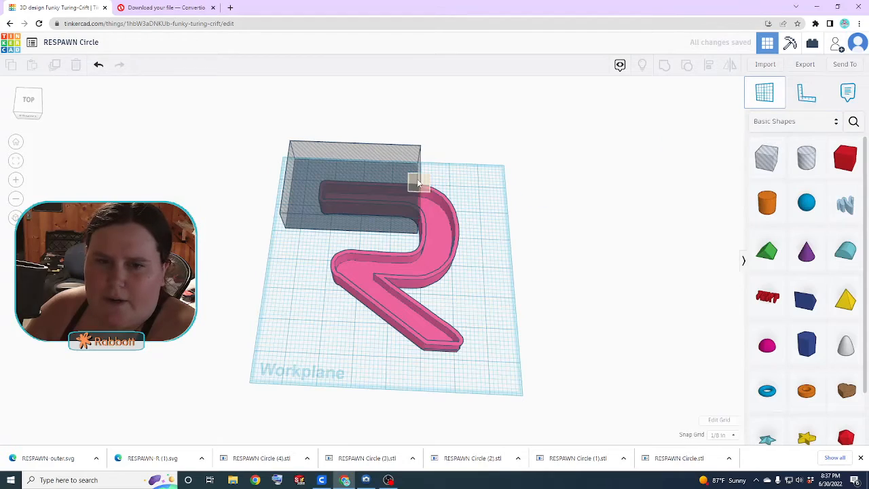
{"action": "right_click_drag", "start_coordinate": [426, 193], "coordinate": [522, 262]}
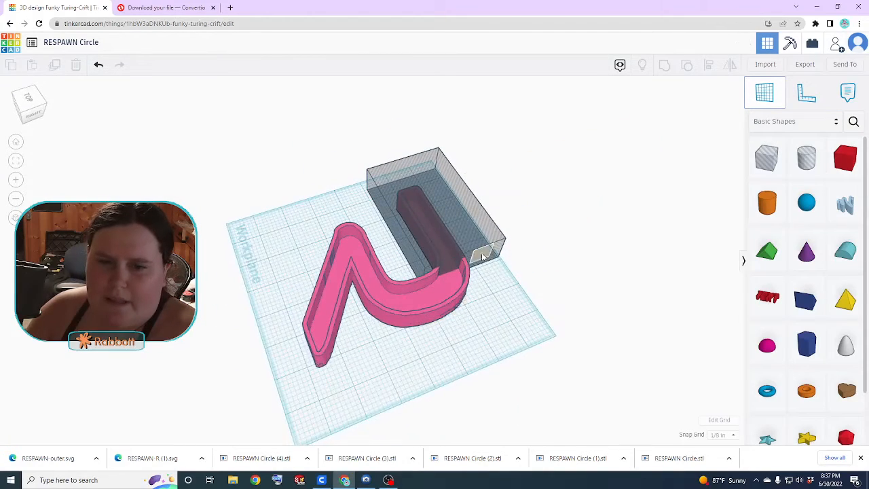
{"action": "left_click", "coordinate": [470, 289]}
{"action": "left_click_drag", "start_coordinate": [766, 157], "coordinate": [334, 305]}
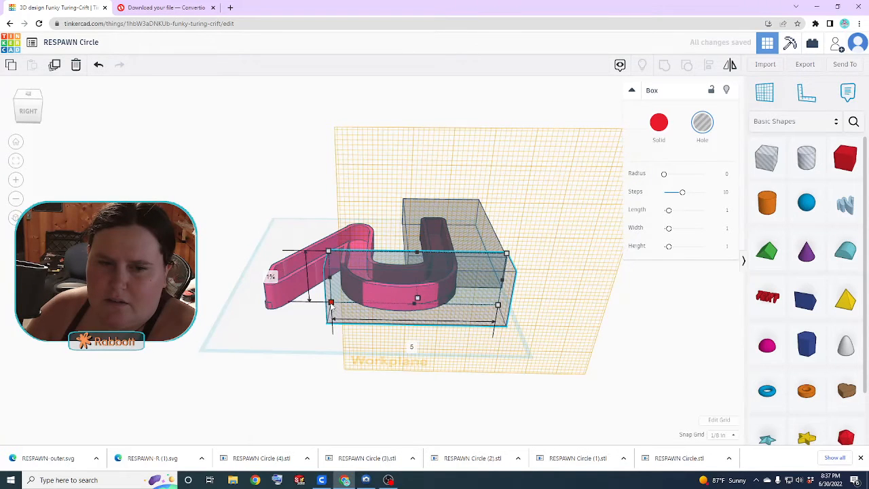
{"action": "right_click_drag", "start_coordinate": [333, 306], "coordinate": [552, 353]}
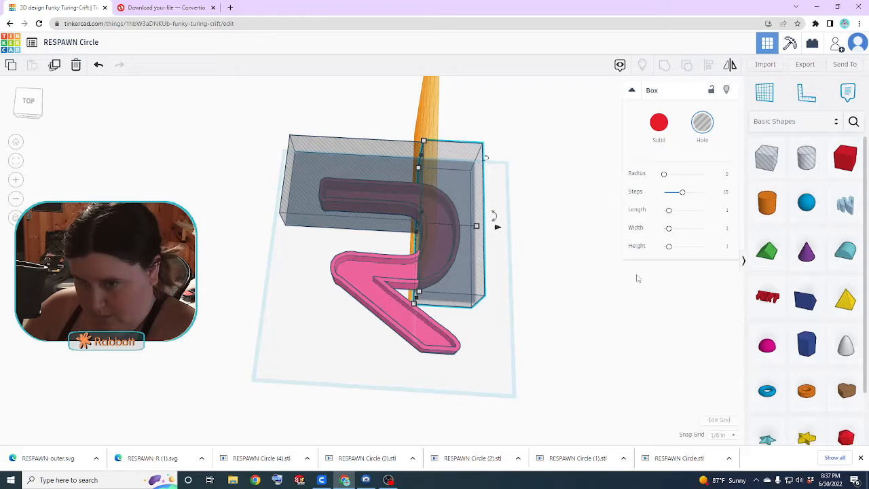
Set a workplane on the bowl hole box's inner face and add a third hole box there, enclosing the R's middle section
{"action": "left_click", "coordinate": [766, 158]}
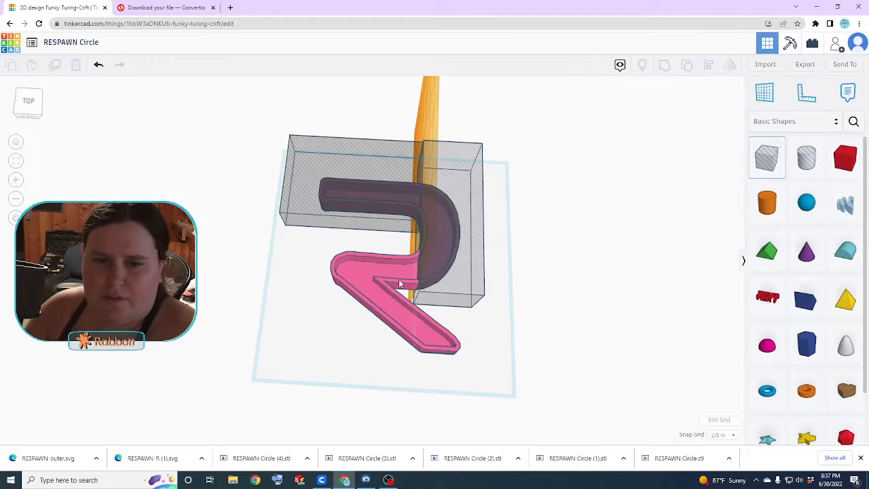
{"action": "right_click_drag", "start_coordinate": [400, 285], "coordinate": [619, 234]}
{"action": "left_click", "coordinate": [766, 98]}
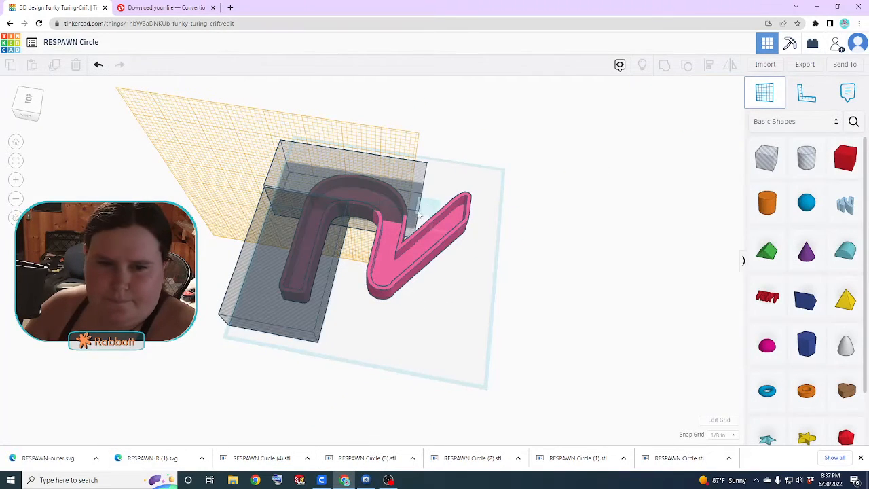
{"action": "left_click", "coordinate": [408, 219]}
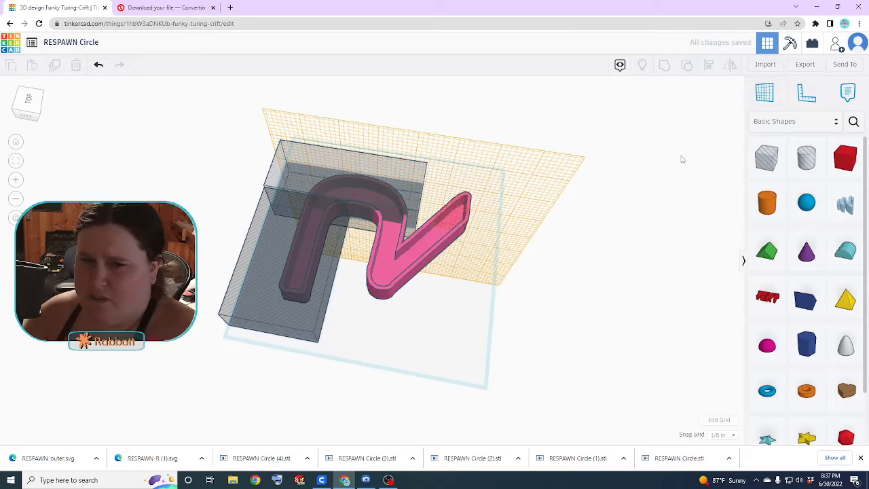
{"action": "left_click", "coordinate": [766, 159]}
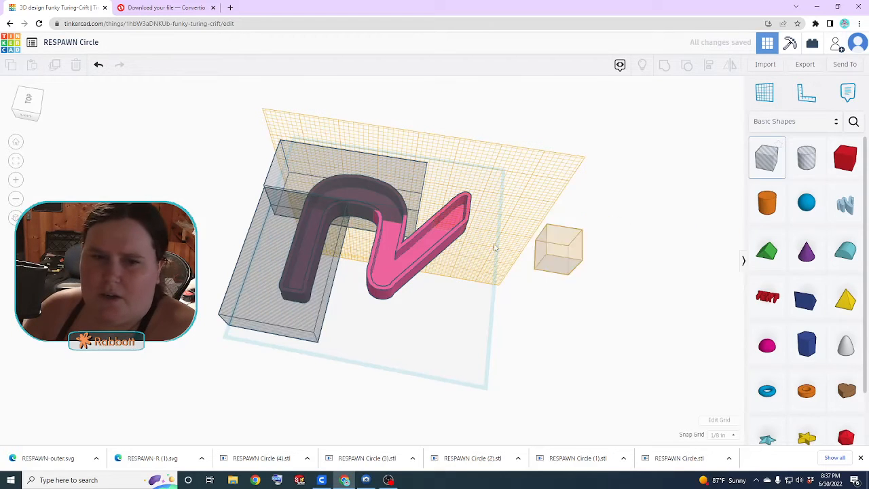
{"action": "left_click", "coordinate": [382, 220]}
{"action": "left_click_drag", "start_coordinate": [394, 234], "coordinate": [423, 233]}
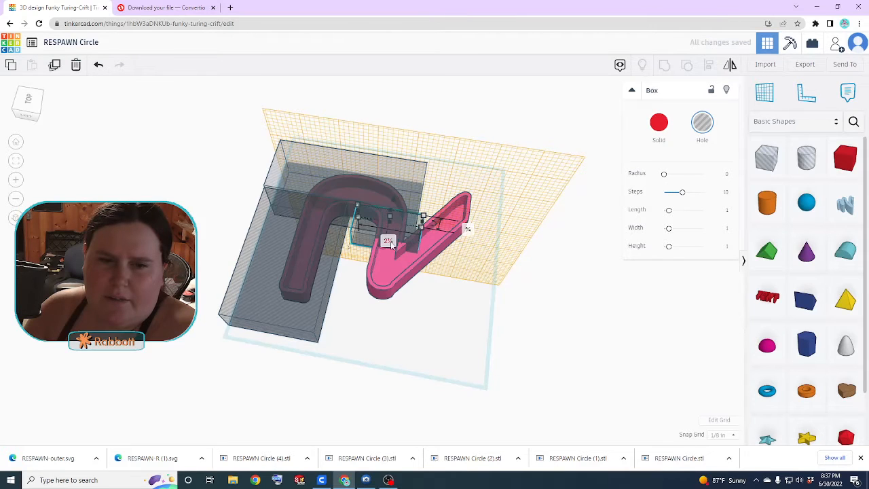
{"action": "right_click_drag", "start_coordinate": [433, 255], "coordinate": [522, 224]}
{"action": "left_click_drag", "start_coordinate": [384, 252], "coordinate": [403, 298]}
{"action": "right_click_drag", "start_coordinate": [403, 300], "coordinate": [325, 309]}
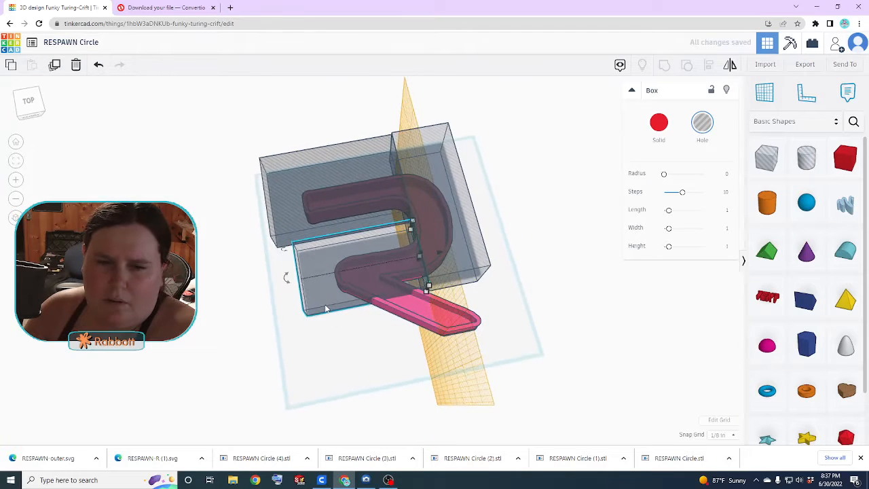
{"action": "right_click_drag", "start_coordinate": [446, 314], "coordinate": [428, 295]}
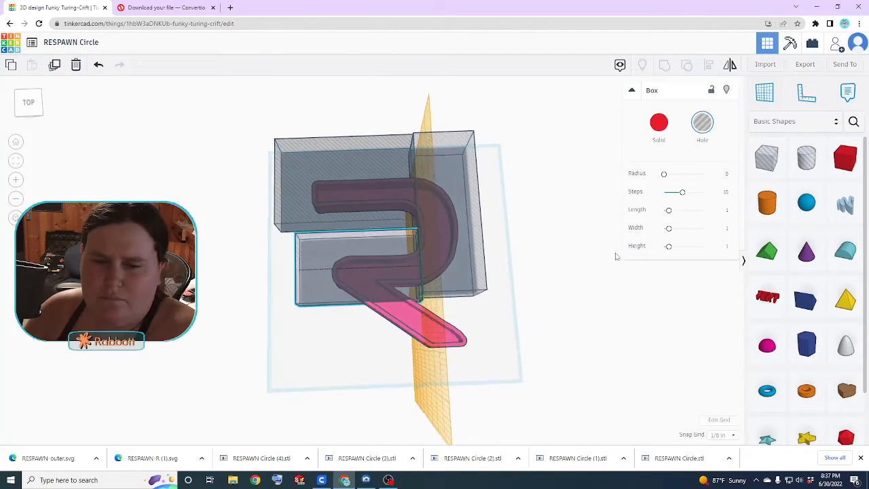
Set a workplane on the third hole box's front face and add a fourth hole box there, enclosing the R's diagonal leg
{"action": "left_click", "coordinate": [764, 91]}
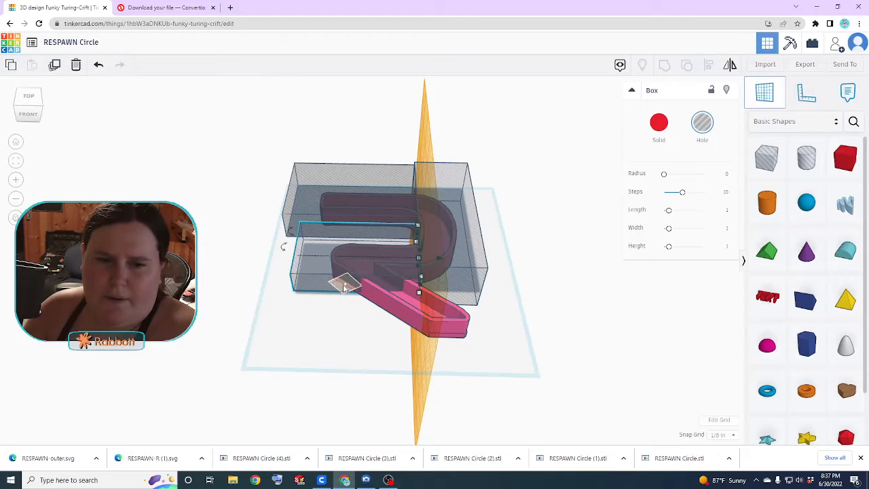
{"action": "left_click", "coordinate": [316, 286]}
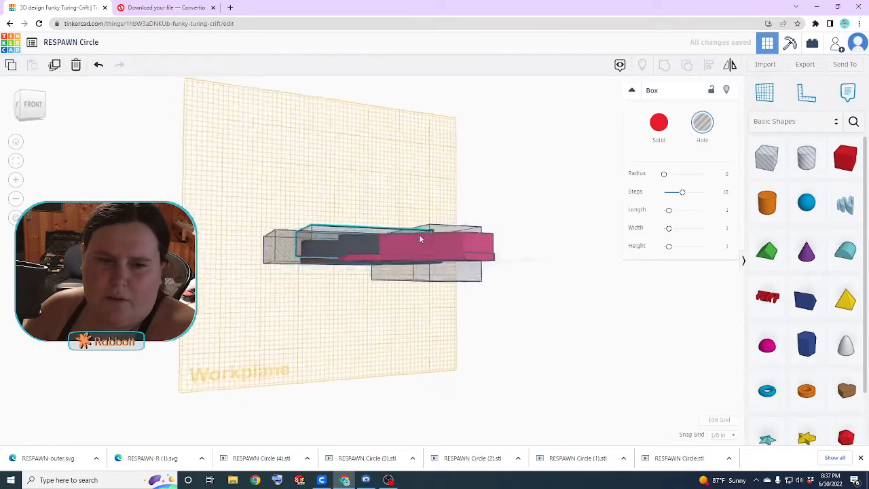
{"action": "left_click", "coordinate": [766, 158]}
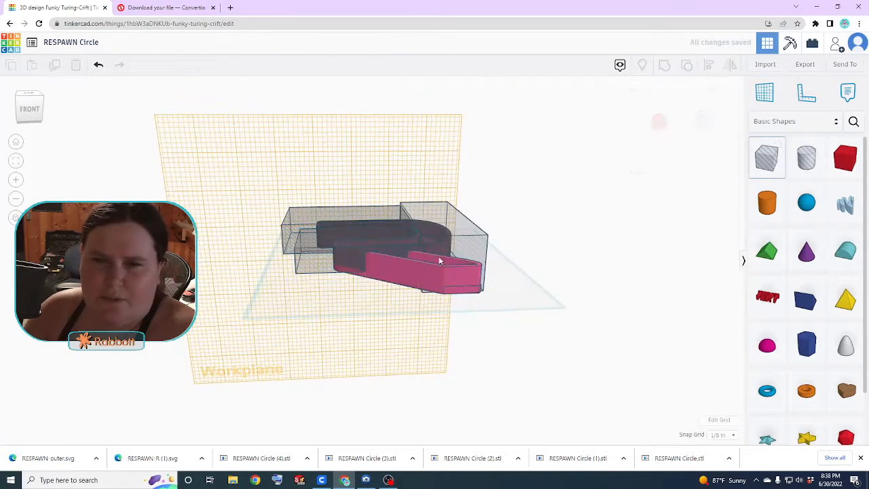
{"action": "left_click", "coordinate": [361, 261]}
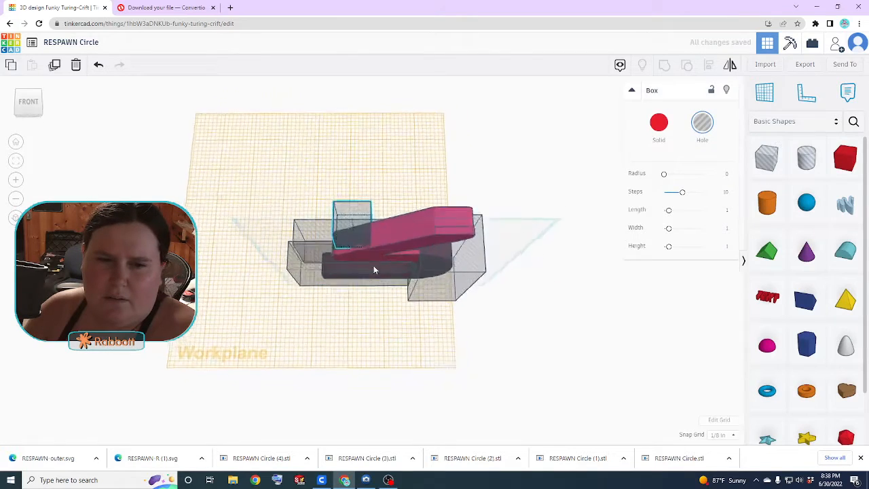
{"action": "left_click_drag", "start_coordinate": [376, 280], "coordinate": [526, 275]}
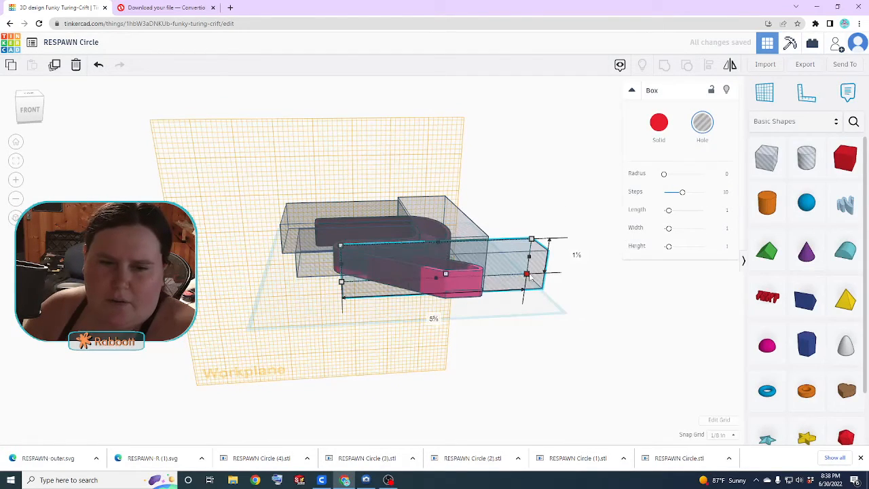
{"action": "left_click_drag", "start_coordinate": [446, 274], "coordinate": [453, 317]}
{"action": "right_click_drag", "start_coordinate": [394, 378], "coordinate": [601, 365]}
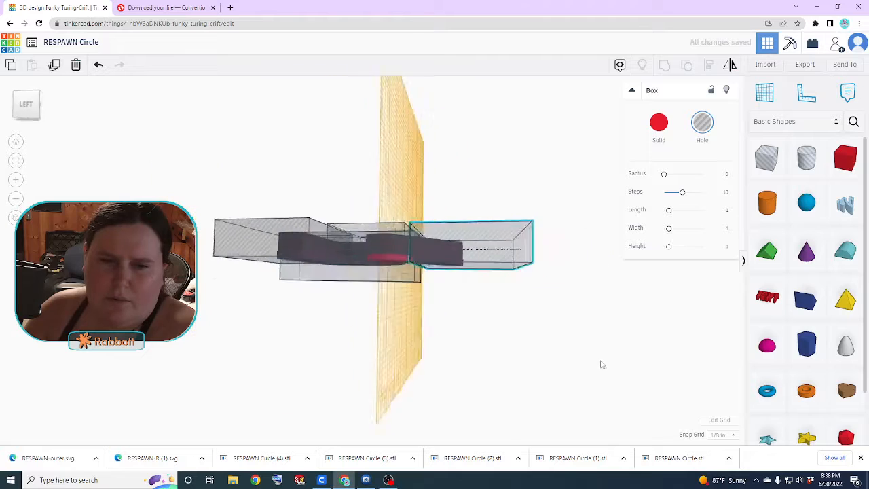
{"action": "left_click", "coordinate": [423, 348]}
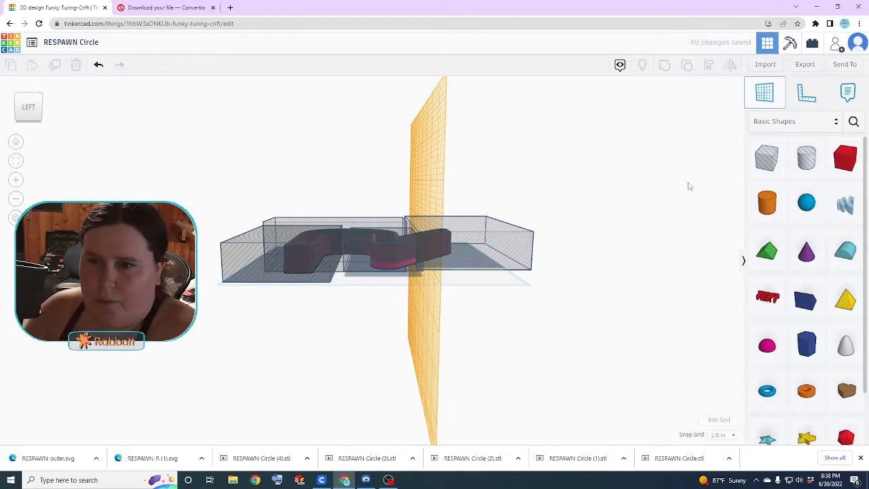
Return the workplane to the base grid and extend the middle section's hole box downward past the R base
{"action": "right_click_drag", "start_coordinate": [516, 326], "coordinate": [394, 257]}
{"action": "left_click", "coordinate": [390, 281]}
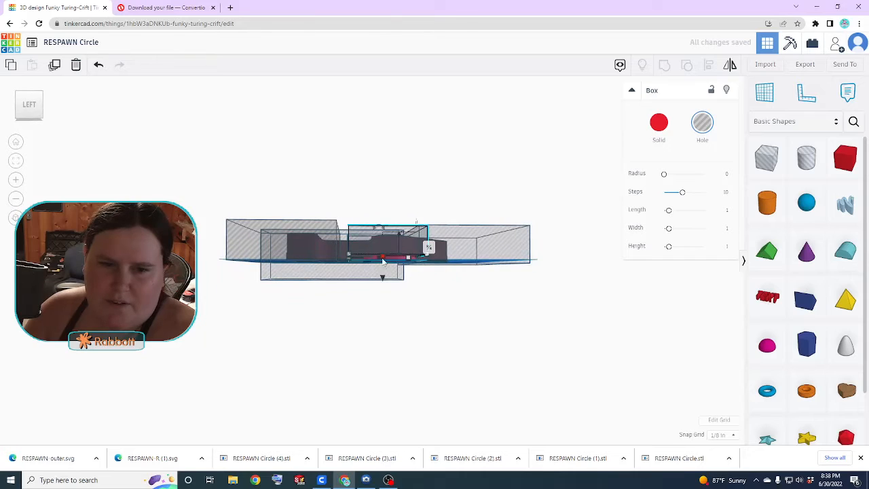
{"action": "left_click_drag", "start_coordinate": [383, 261], "coordinate": [468, 279]}
{"action": "right_click_drag", "start_coordinate": [351, 352], "coordinate": [292, 354]}
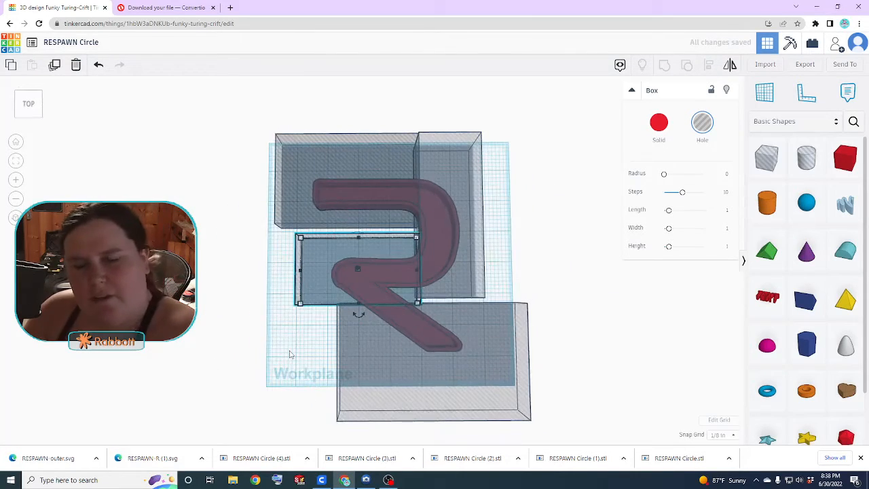
Move the hole box off the R's top bar and group the R with the other three hole boxes
{"action": "left_click", "coordinate": [292, 354]}
{"action": "left_click", "coordinate": [370, 170]}
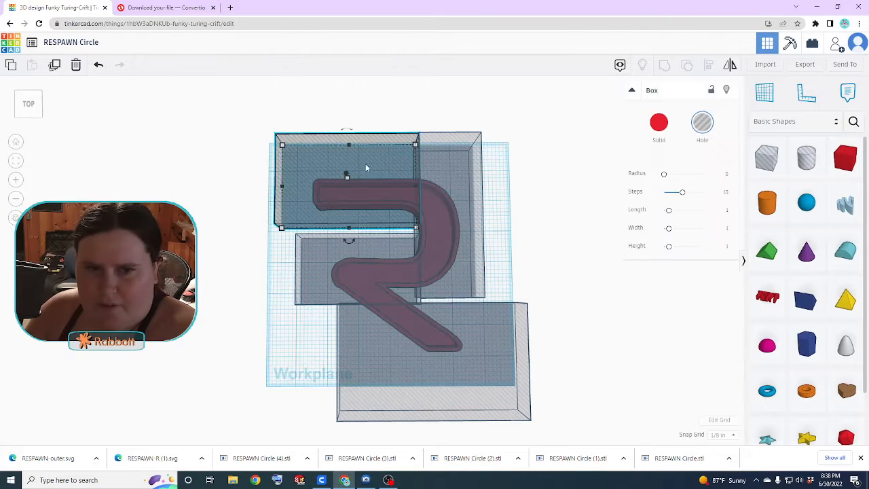
{"action": "left_click_drag", "start_coordinate": [371, 168], "coordinate": [217, 112]}
{"action": "left_click", "coordinate": [563, 333]}
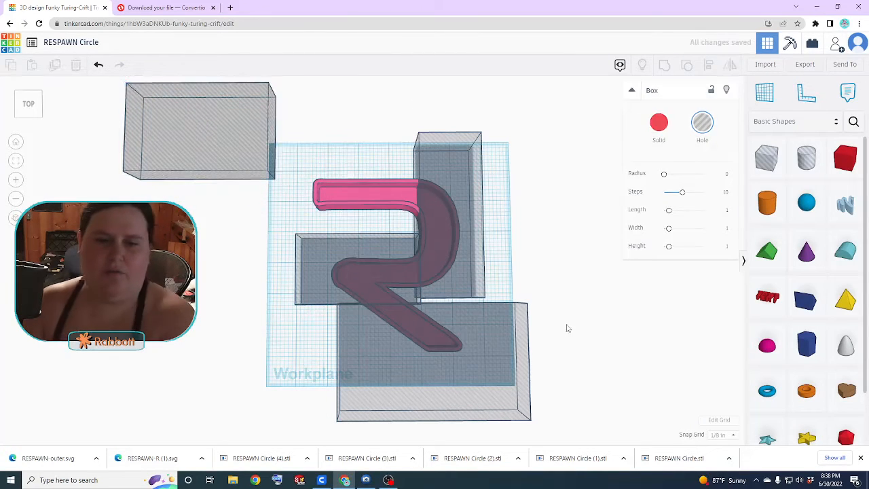
{"action": "left_click_drag", "start_coordinate": [607, 428], "coordinate": [326, 160]}
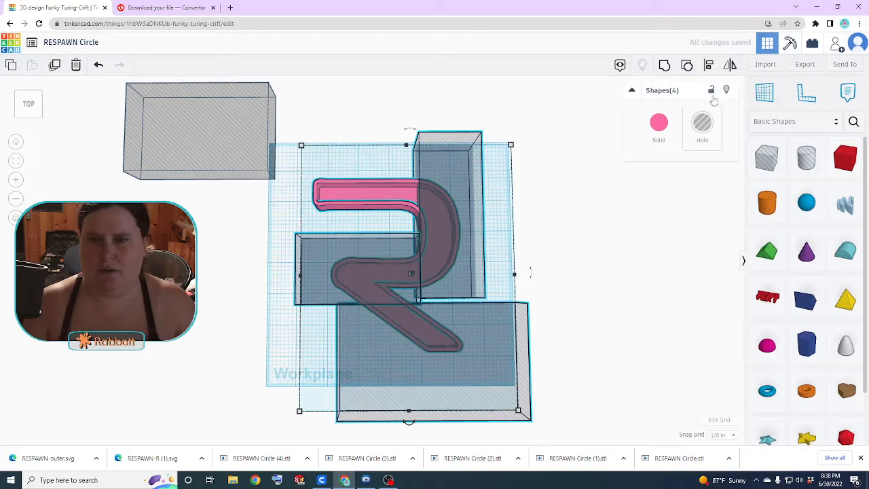
{"action": "key", "text": "ctrl+g"}
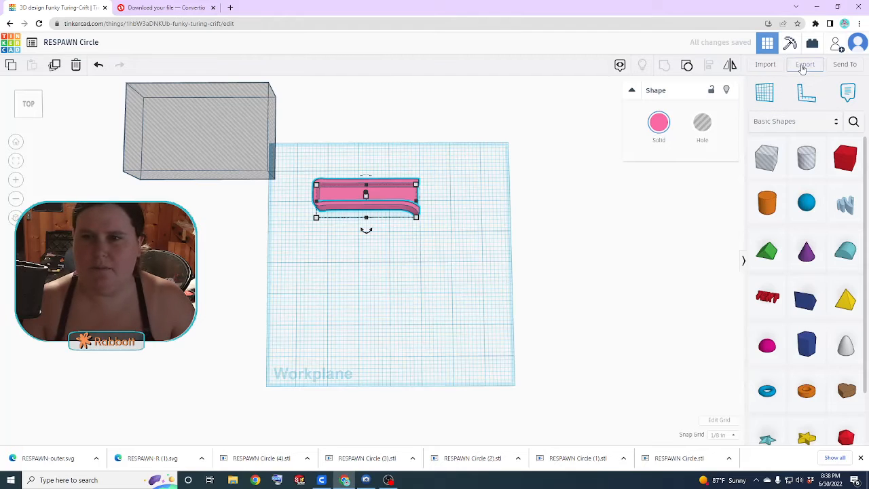
Rename the design as RESPAWN R and export the isolated top bar section as an STL file
{"action": "left_click", "coordinate": [113, 41]}
{"action": "left_click", "coordinate": [113, 42]}
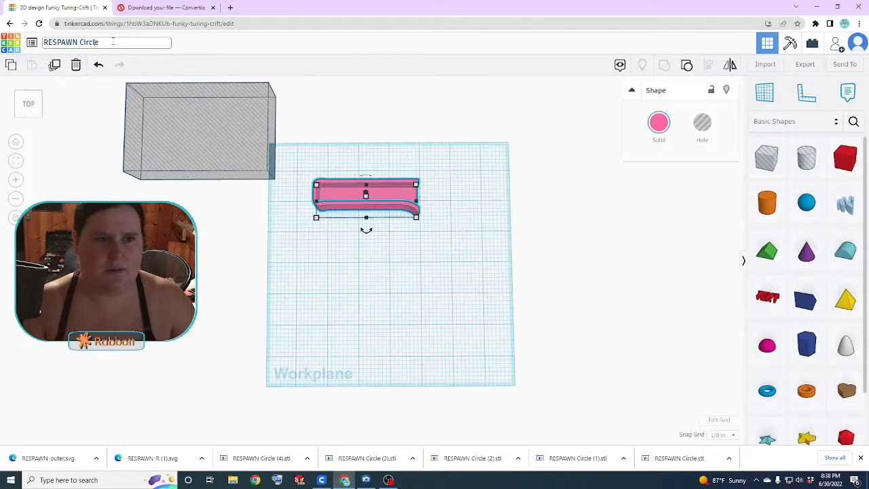
{"action": "key", "text": "BackSpace"}
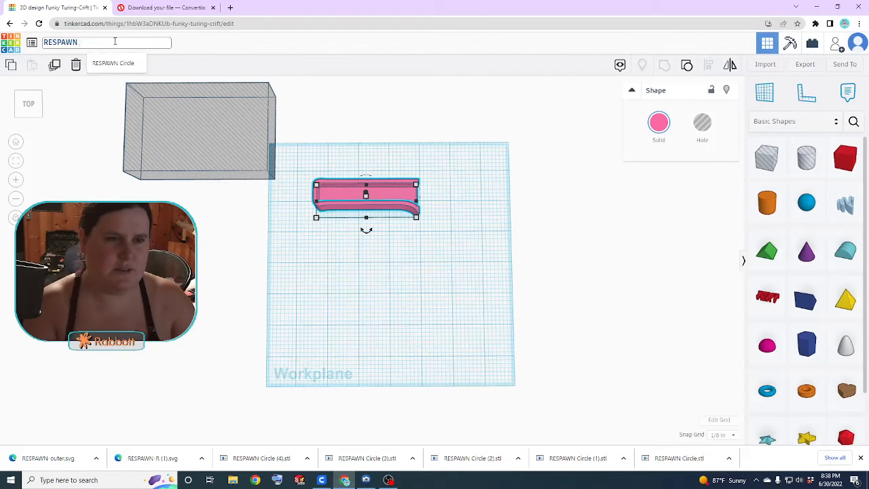
{"action": "type", "text": "RA"}
{"action": "left_click", "coordinate": [486, 219]}
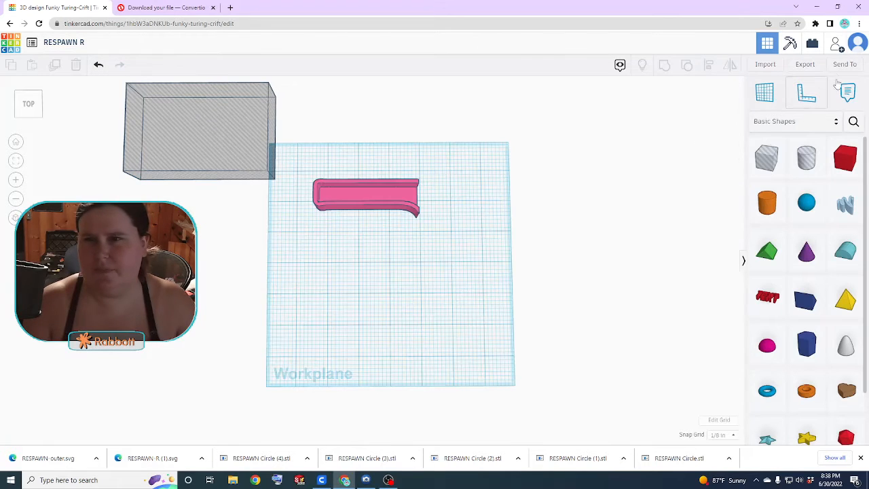
{"action": "left_click", "coordinate": [805, 64]}
{"action": "left_click", "coordinate": [483, 230]}
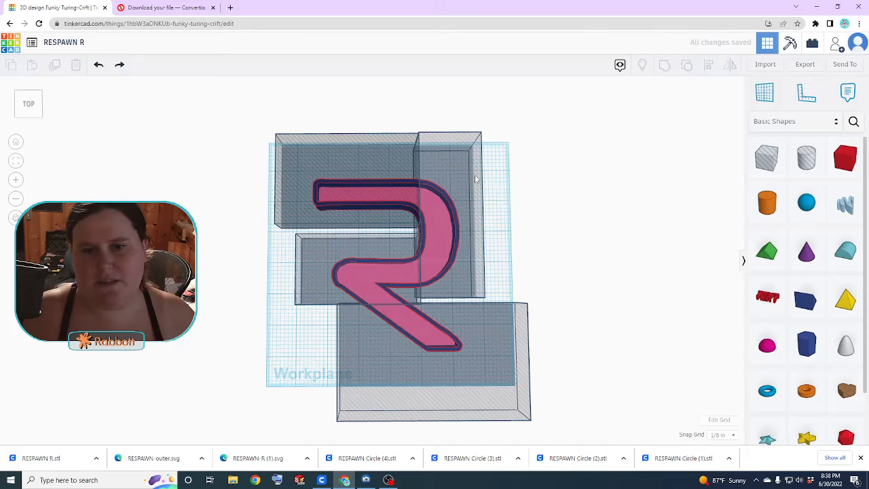
Move the hole box off the R's bowl and export the bowl section as an STL file
{"action": "left_click_drag", "start_coordinate": [460, 186], "coordinate": [545, 135]}
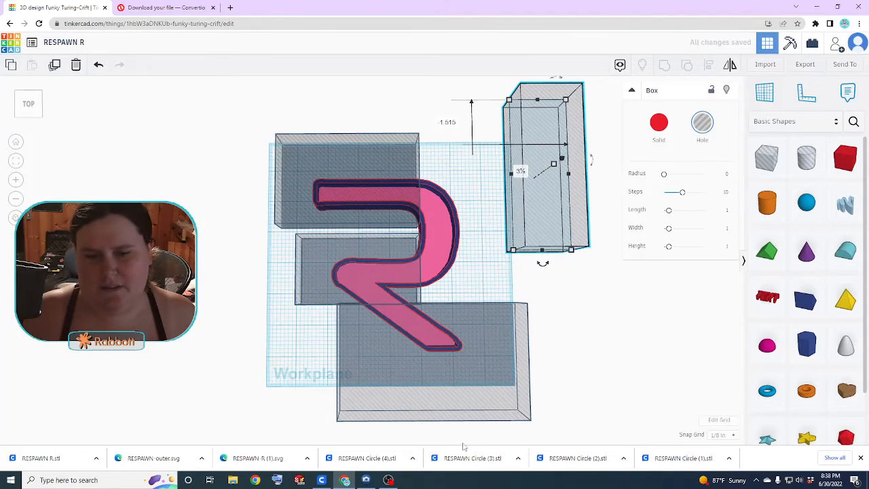
{"action": "left_click_drag", "start_coordinate": [448, 436], "coordinate": [185, 104]}
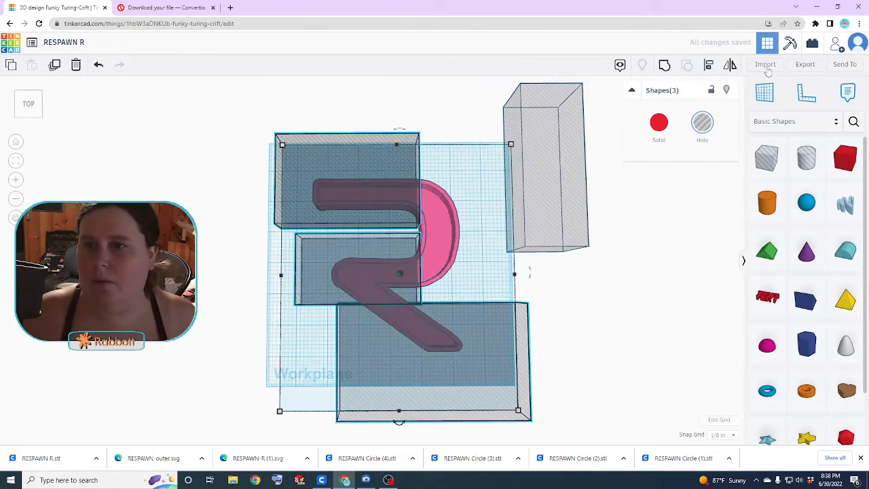
{"action": "left_click", "coordinate": [804, 64]}
{"action": "left_click", "coordinate": [467, 229]}
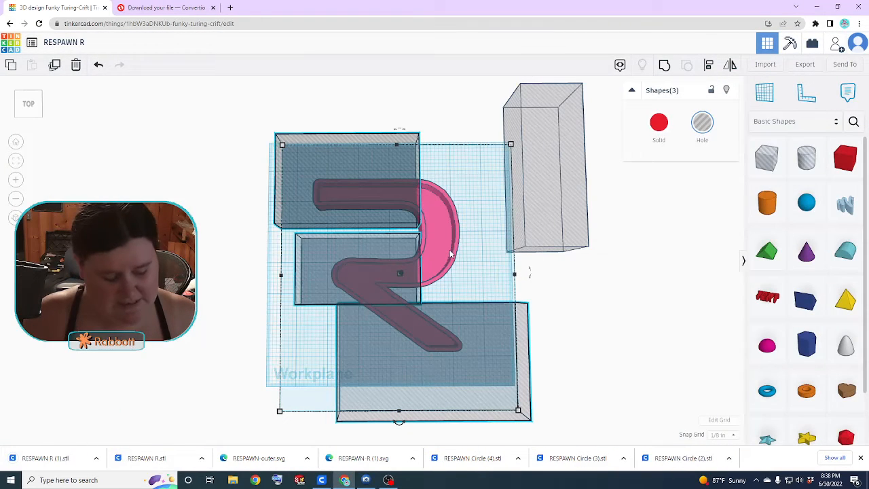
Undo the bowl hole box's move and move the middle section's hole box well clear of the R
{"action": "key", "text": "ctrl+z"}
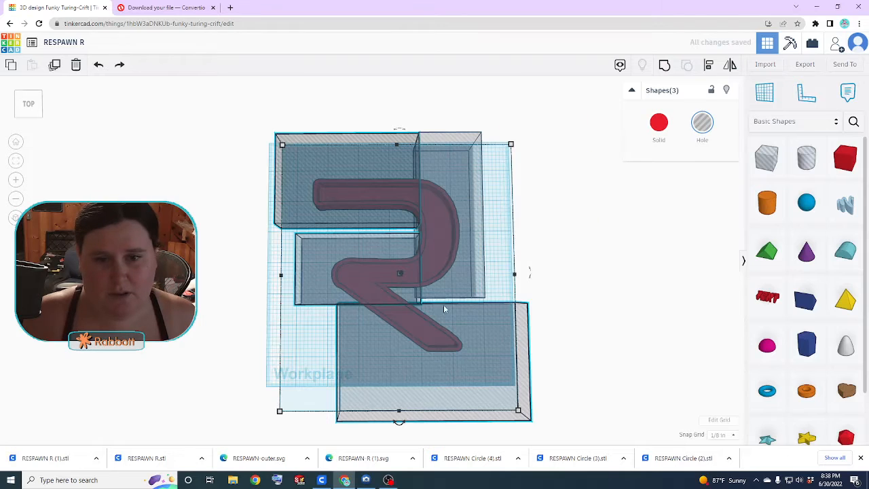
{"action": "left_click", "coordinate": [574, 285]}
{"action": "left_click", "coordinate": [313, 262]}
{"action": "left_click_drag", "start_coordinate": [312, 262], "coordinate": [7, 290]}
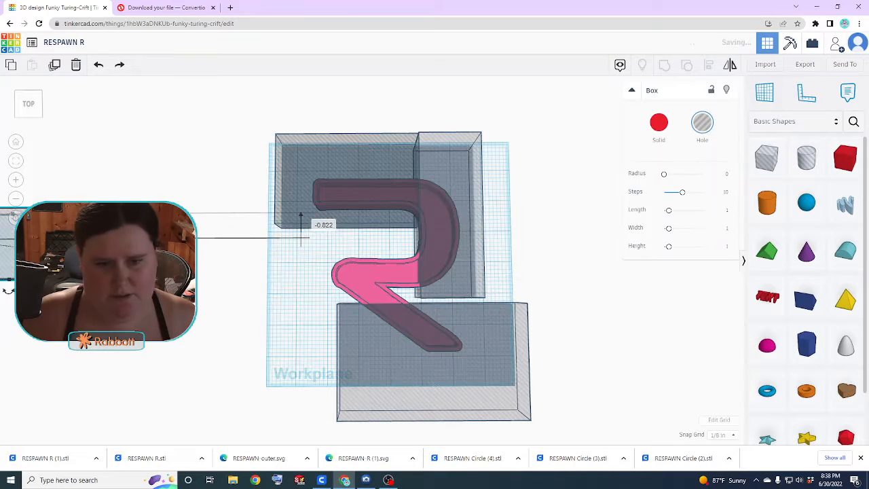
Select the R with its three remaining hole boxes and export the middle section as an STL file
{"action": "left_click_drag", "start_coordinate": [574, 412], "coordinate": [225, 135]}
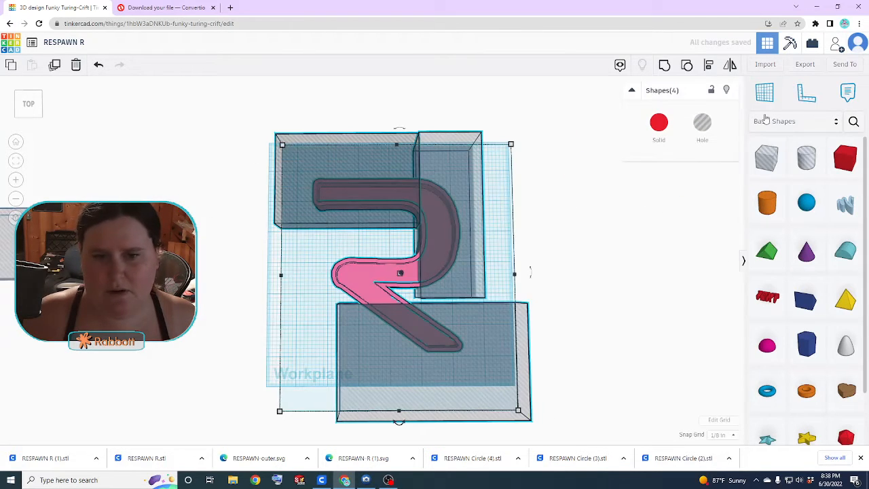
{"action": "left_click", "coordinate": [804, 64]}
{"action": "left_click", "coordinate": [483, 225]}
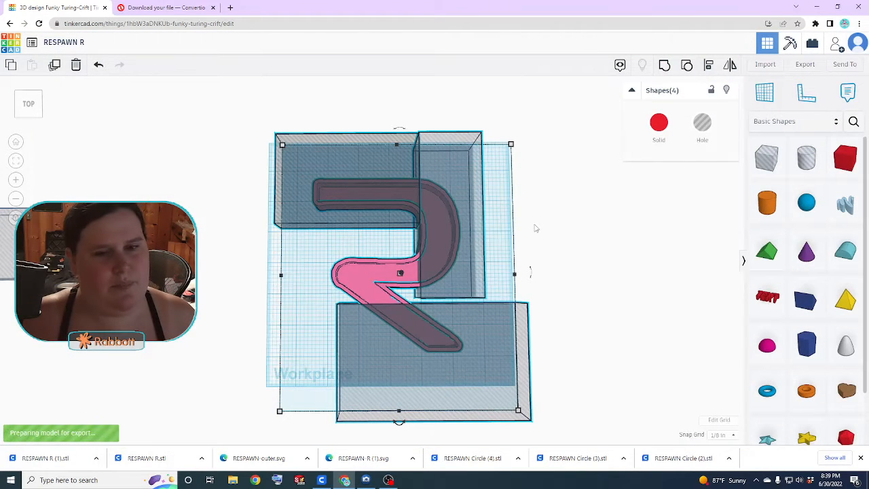
Undo the middle hole box's move and move the diagonal leg's hole box off the R
{"action": "key", "text": "ctrl+z"}
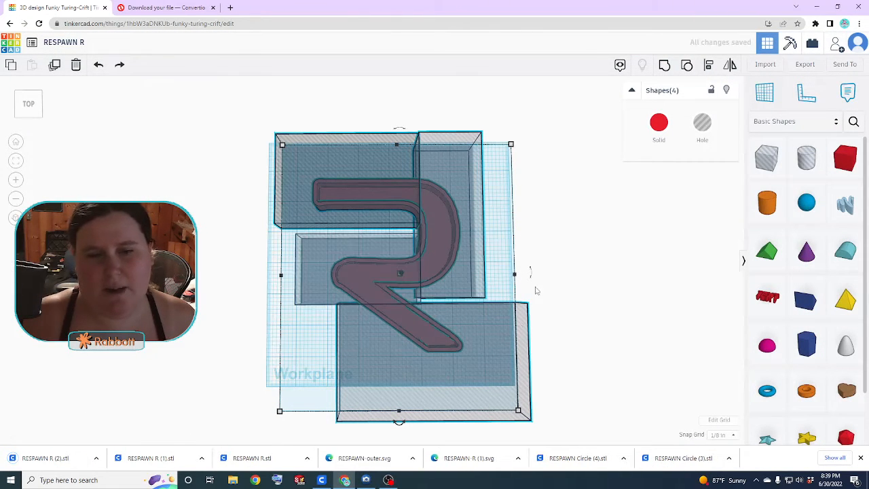
{"action": "left_click", "coordinate": [639, 368]}
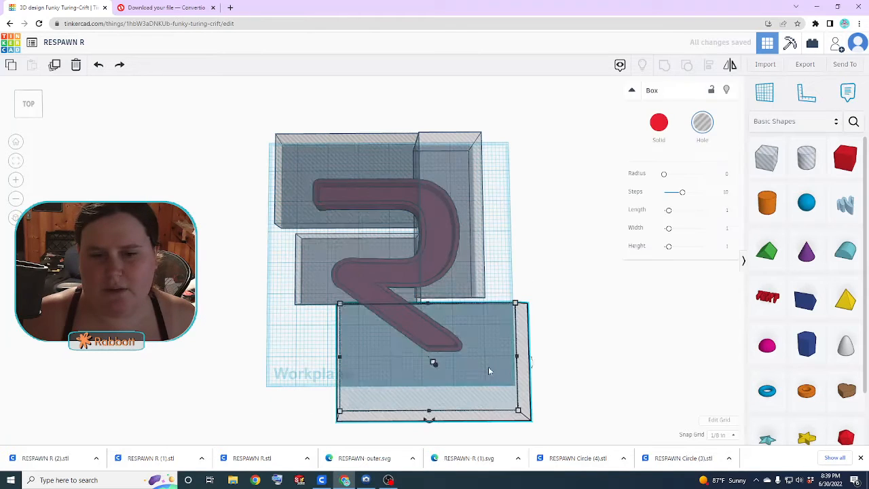
{"action": "left_click_drag", "start_coordinate": [430, 361], "coordinate": [620, 317]}
Select the R with the three hole boxes still covering it and export the diagonal leg section as an STL file
{"action": "left_click", "coordinate": [490, 397]}
{"action": "left_click_drag", "start_coordinate": [494, 382], "coordinate": [218, 107]}
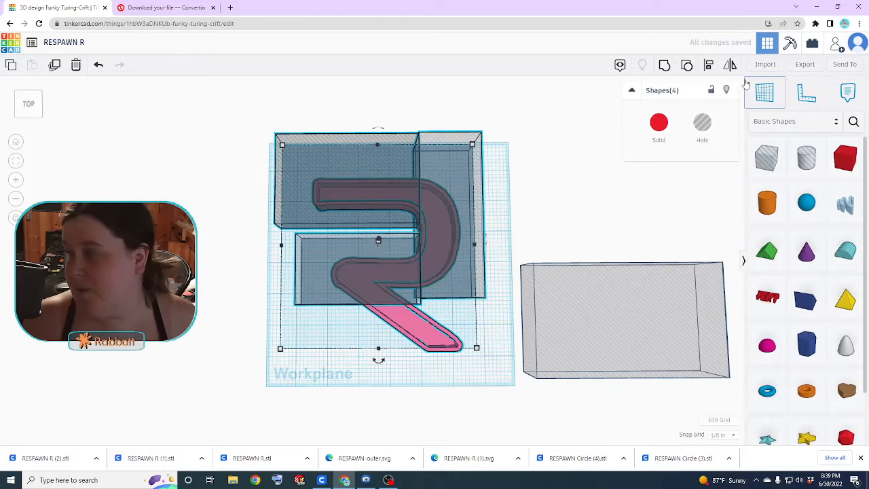
{"action": "left_click", "coordinate": [804, 64]}
{"action": "left_click", "coordinate": [468, 224]}
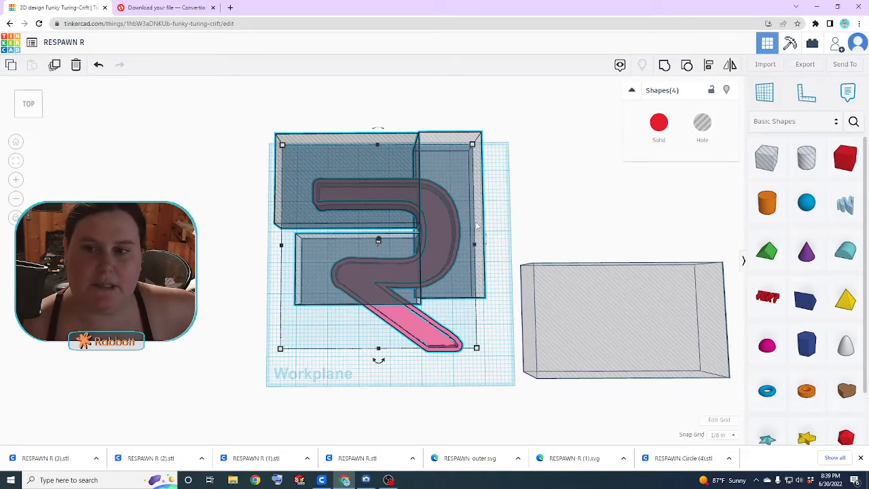
Undo the diagonal leg hole box's move and clear the selection
{"action": "key", "text": "ctrl+z"}
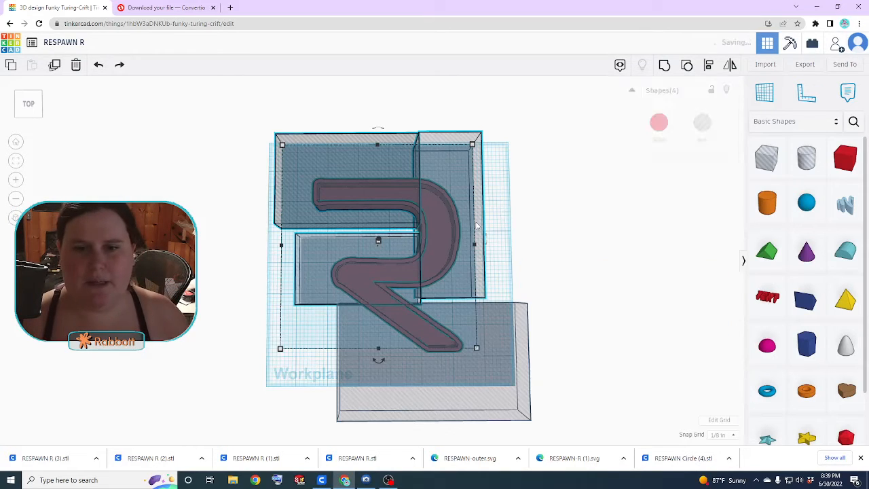
{"action": "key", "text": "ctrl+z"}
{"action": "left_click", "coordinate": [524, 264]}
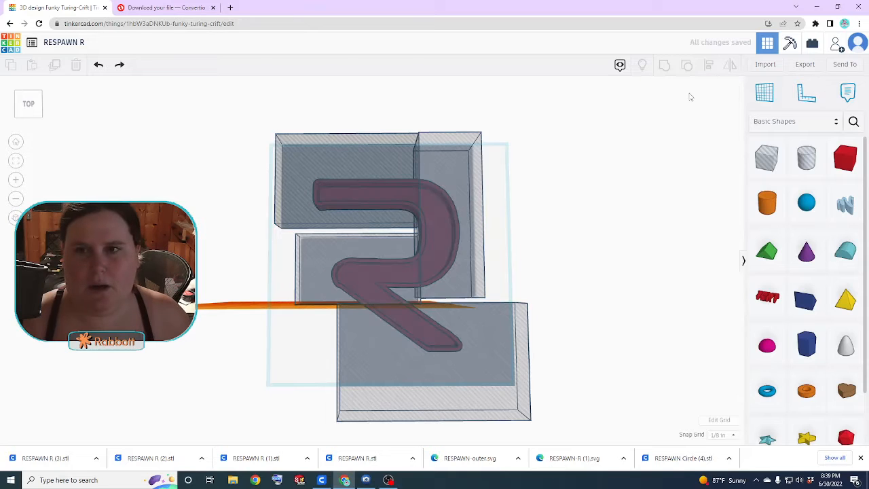
Move all four hole boxes well clear of the R, leaving the whole letter uncovered on the workplane
{"action": "right_click_drag", "start_coordinate": [514, 226], "coordinate": [523, 339]}
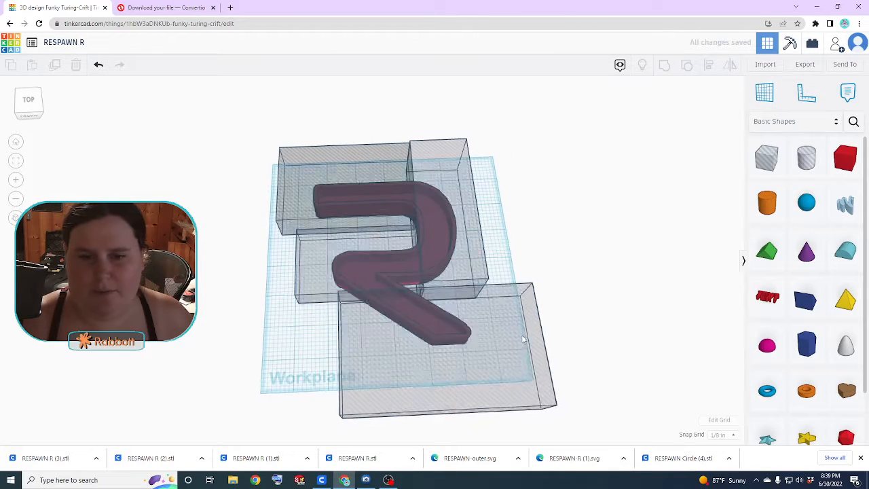
{"action": "left_click", "coordinate": [513, 361]}
{"action": "left_click_drag", "start_coordinate": [513, 361], "coordinate": [675, 270]}
{"action": "left_click_drag", "start_coordinate": [464, 273], "coordinate": [585, 185]}
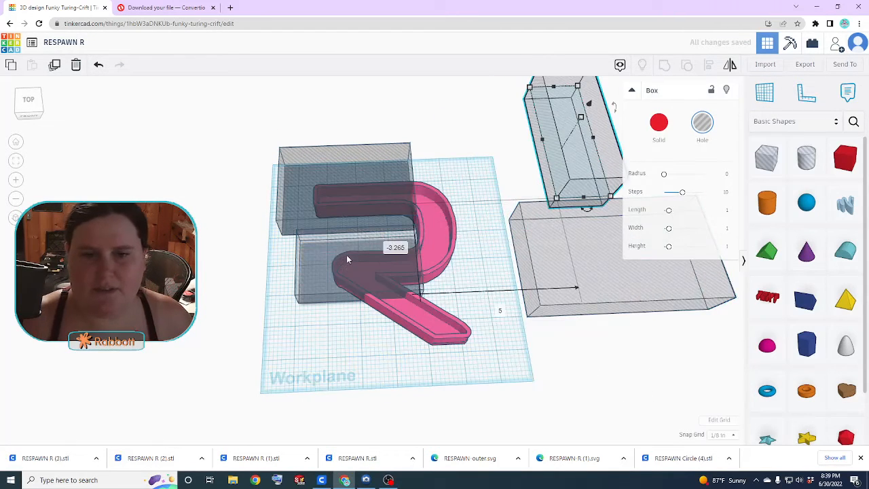
{"action": "left_click", "coordinate": [314, 276]}
{"action": "left_click_drag", "start_coordinate": [313, 277], "coordinate": [27, 259]}
{"action": "left_click_drag", "start_coordinate": [288, 197], "coordinate": [160, 101]}
Select the uncovered R on its own and export it as an STL file
{"action": "left_click", "coordinate": [423, 304]}
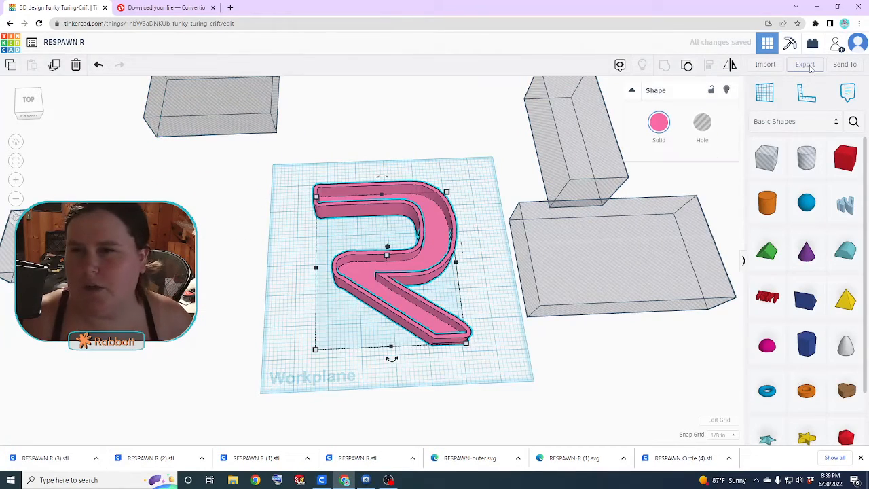
{"action": "left_click", "coordinate": [808, 66]}
{"action": "left_click", "coordinate": [454, 227]}
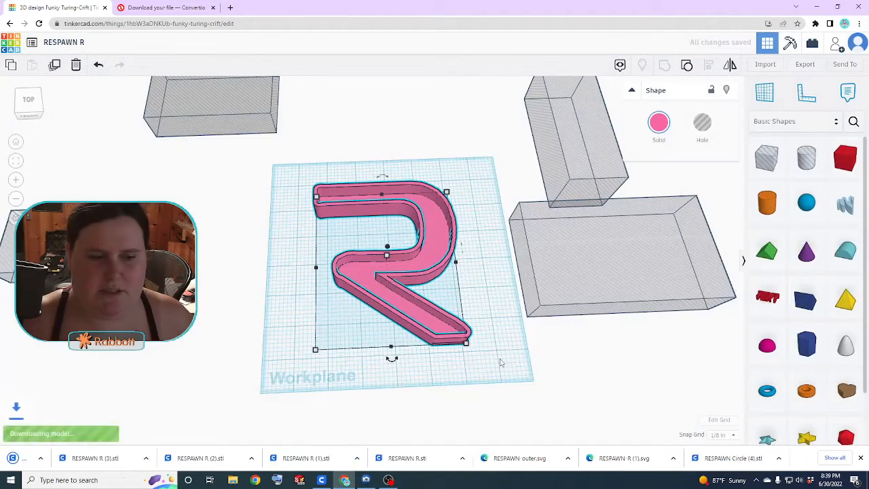
{"action": "left_click", "coordinate": [166, 8]}
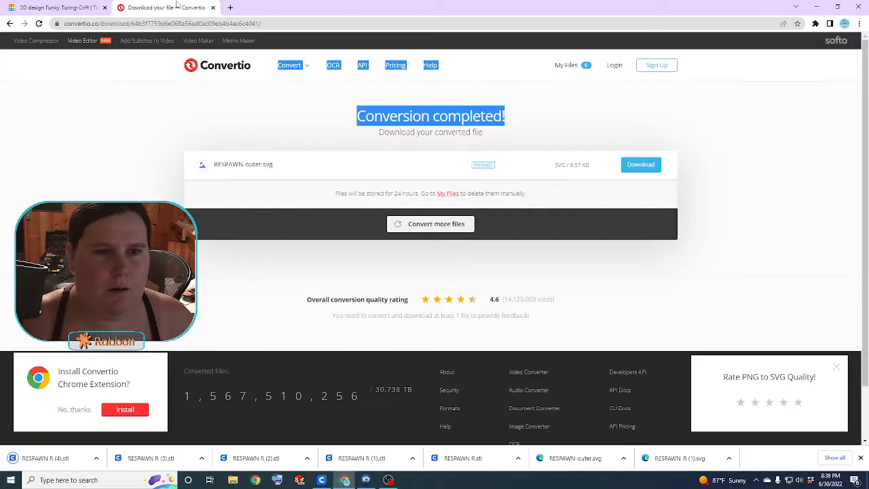
{"action": "left_click", "coordinate": [95, 10]}
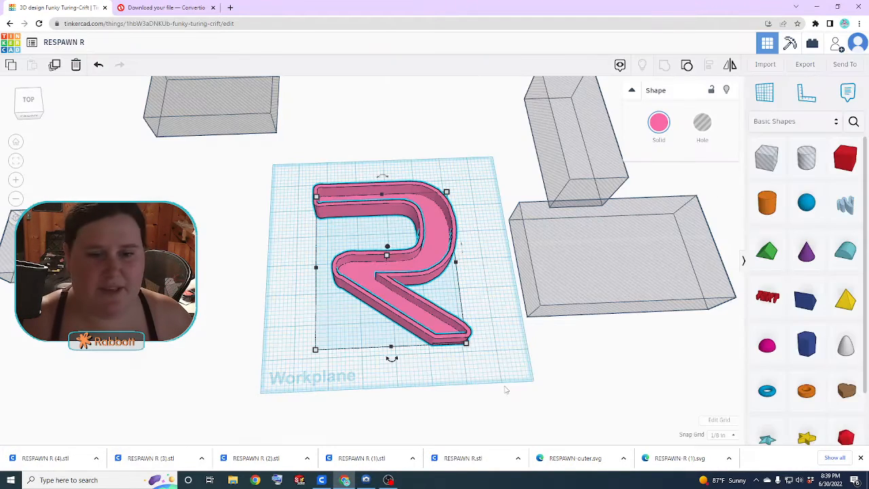
{"action": "right_click_drag", "start_coordinate": [392, 358], "coordinate": [442, 401]}
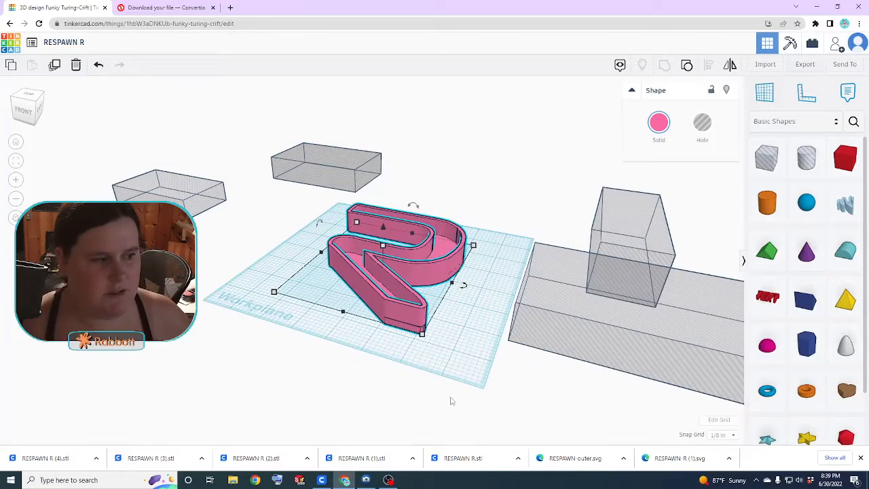
{"action": "right_click_drag", "start_coordinate": [290, 409], "coordinate": [285, 475]}
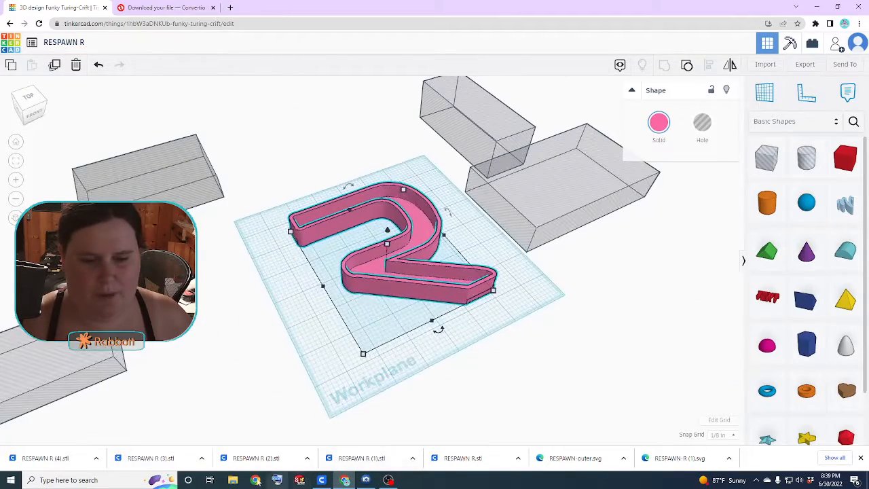
{"action": "right_click_drag", "start_coordinate": [479, 313], "coordinate": [454, 384]}
Open the Downloads folder in File Explorer and open the RESPAWN R file in Ultimaker Cura
{"action": "left_click", "coordinate": [232, 480]}
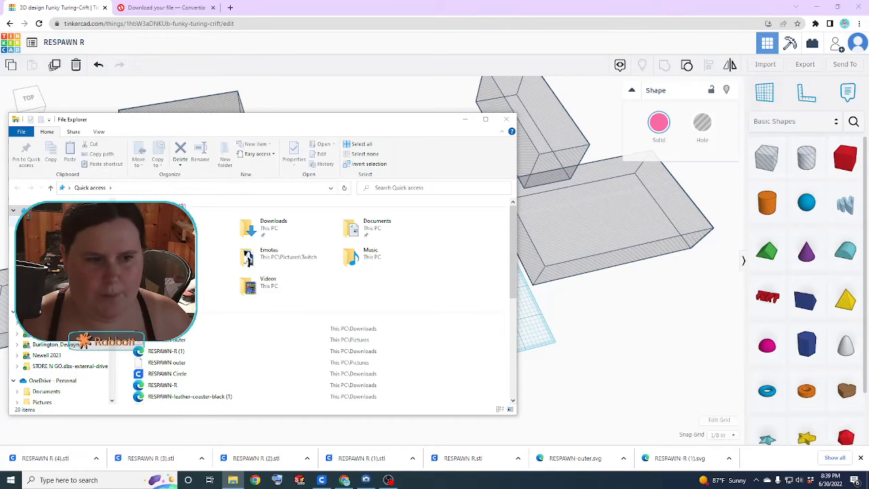
{"action": "double_click", "coordinate": [265, 226]}
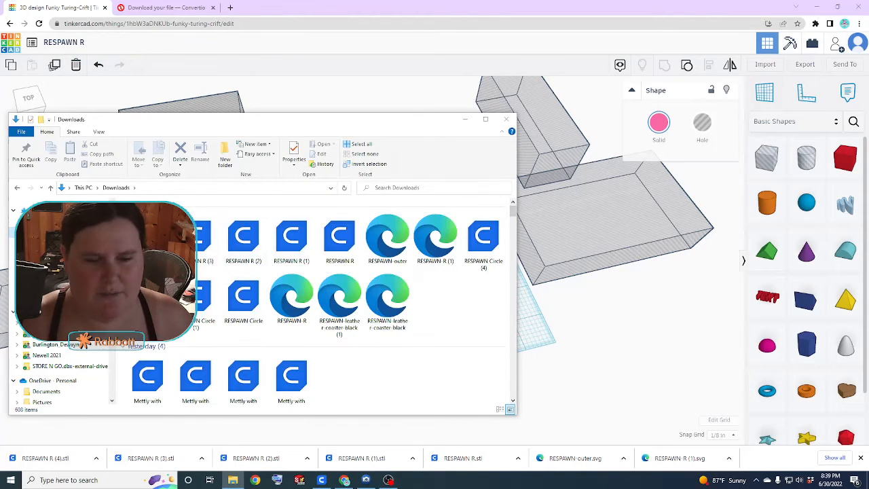
{"action": "left_click", "coordinate": [344, 248]}
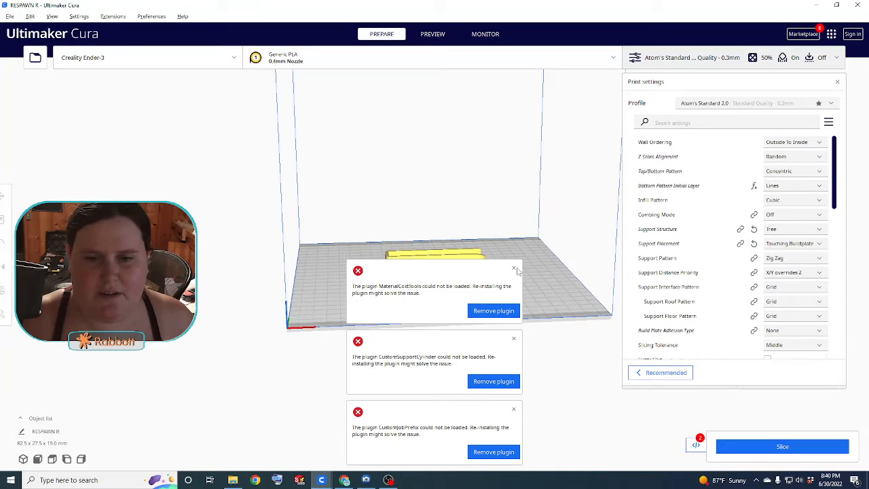
Dismiss the plugin error messages in Cura
{"action": "left_click", "coordinate": [513, 337]}
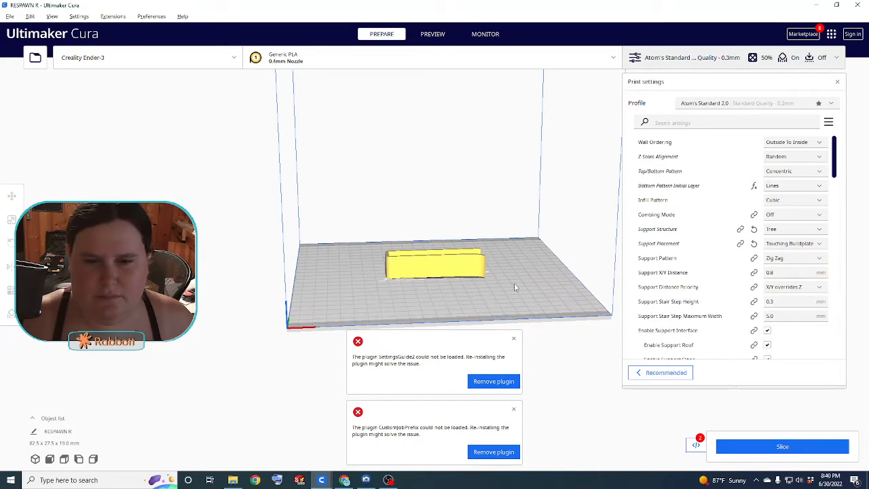
{"action": "left_click", "coordinate": [513, 337]}
{"action": "left_click", "coordinate": [513, 408]}
Move the top section of the R toward the back of the build plate
{"action": "right_click_drag", "start_coordinate": [524, 305], "coordinate": [524, 369]}
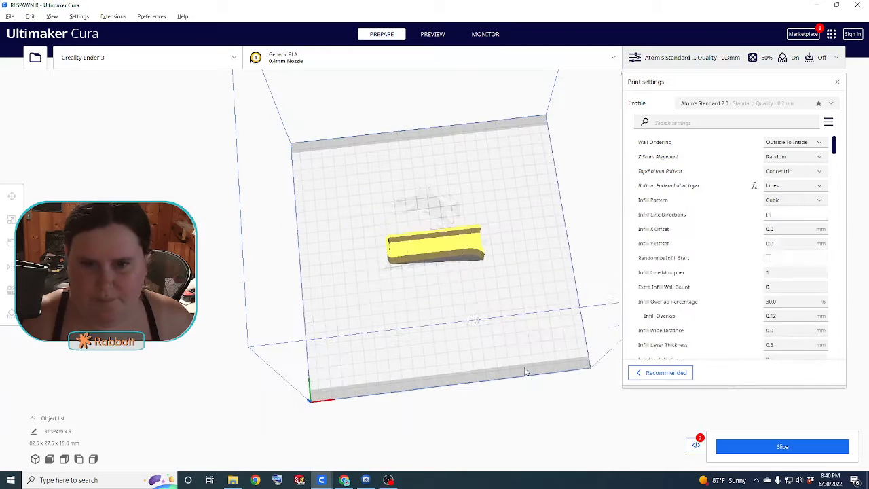
{"action": "left_click", "coordinate": [451, 244]}
{"action": "left_click_drag", "start_coordinate": [451, 244], "coordinate": [439, 180]}
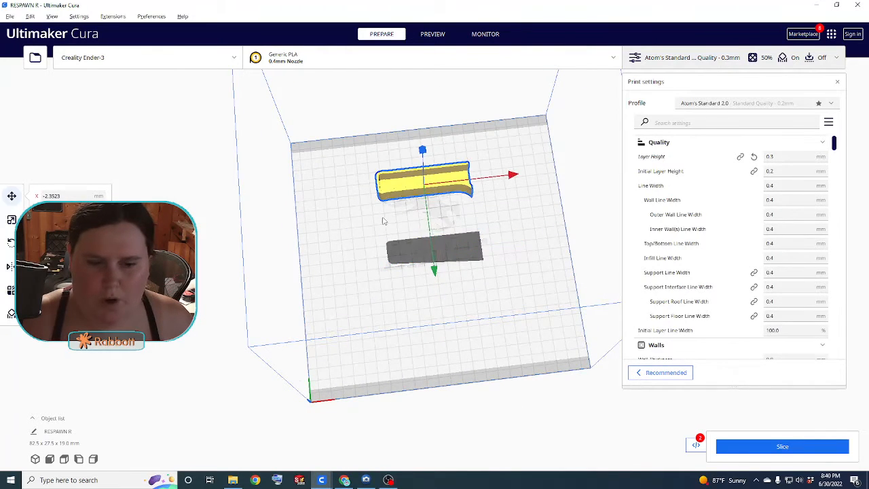
Load RESPAWN R (1), RESPAWN R (2) and RESPAWN R (3) from the Downloads folder into Cura
{"action": "left_click", "coordinate": [232, 480]}
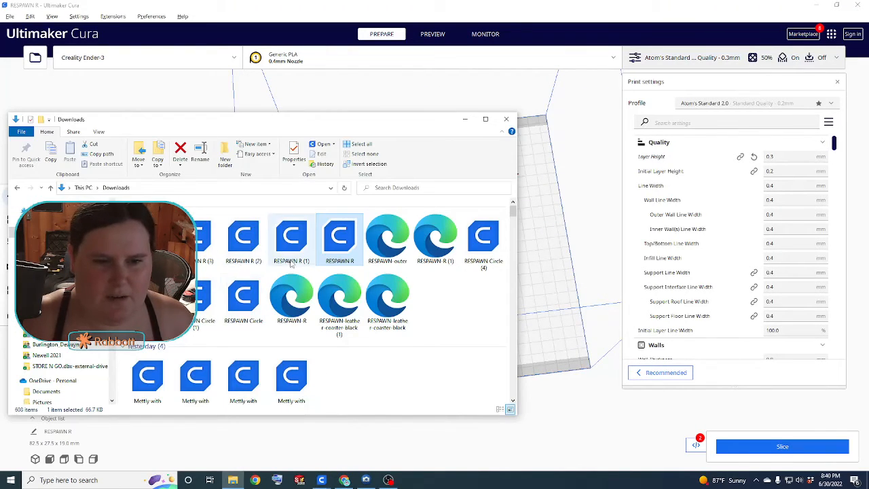
{"action": "left_click_drag", "start_coordinate": [307, 269], "coordinate": [552, 260]}
{"action": "left_click", "coordinate": [465, 119]}
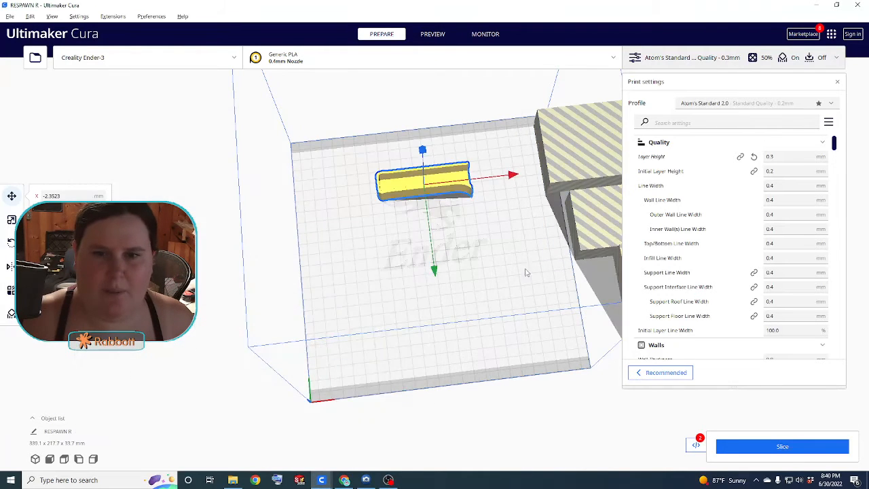
Move the diagonal leg section onto the build plate and delete the oversized model made of solid blocks
{"action": "right_click_drag", "start_coordinate": [525, 272], "coordinate": [514, 285]}
{"action": "scroll", "coordinate": [516, 284], "scroll_direction": "down", "scroll_amount": 3}
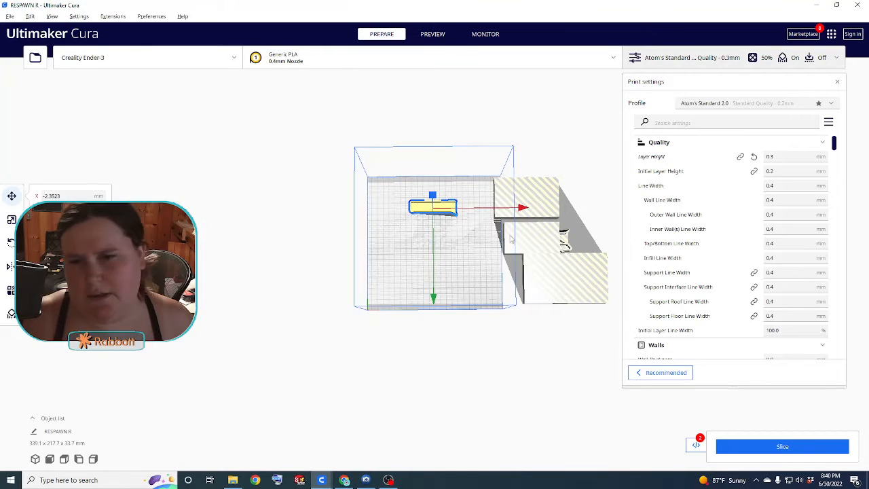
{"action": "left_click_drag", "start_coordinate": [538, 190], "coordinate": [414, 190]}
{"action": "right_click_drag", "start_coordinate": [497, 271], "coordinate": [286, 215]}
{"action": "left_click", "coordinate": [547, 294]}
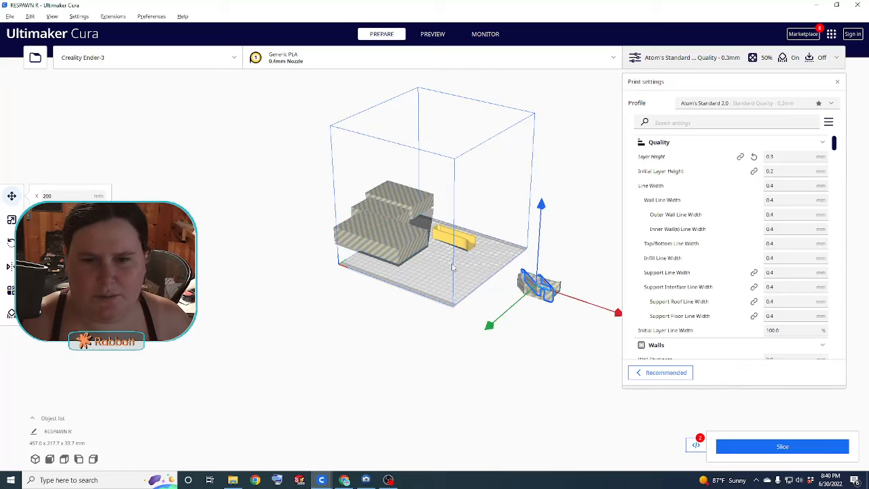
{"action": "right_click_drag", "start_coordinate": [453, 266], "coordinate": [523, 350]}
{"action": "scroll", "coordinate": [523, 350], "scroll_direction": "up", "scroll_amount": 5}
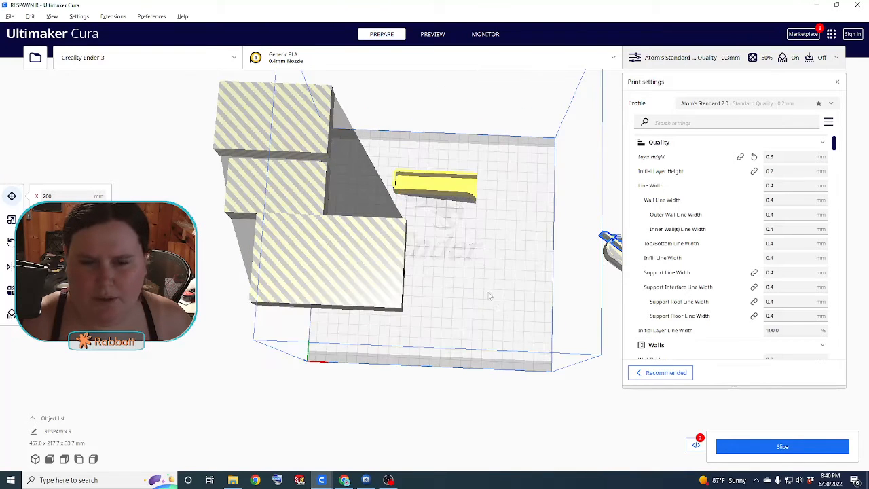
{"action": "middle_click_drag", "start_coordinate": [489, 296], "coordinate": [440, 280]}
{"action": "left_click_drag", "start_coordinate": [593, 229], "coordinate": [357, 229]}
{"action": "left_click", "coordinate": [298, 244]}
{"action": "key", "text": "Delete"}
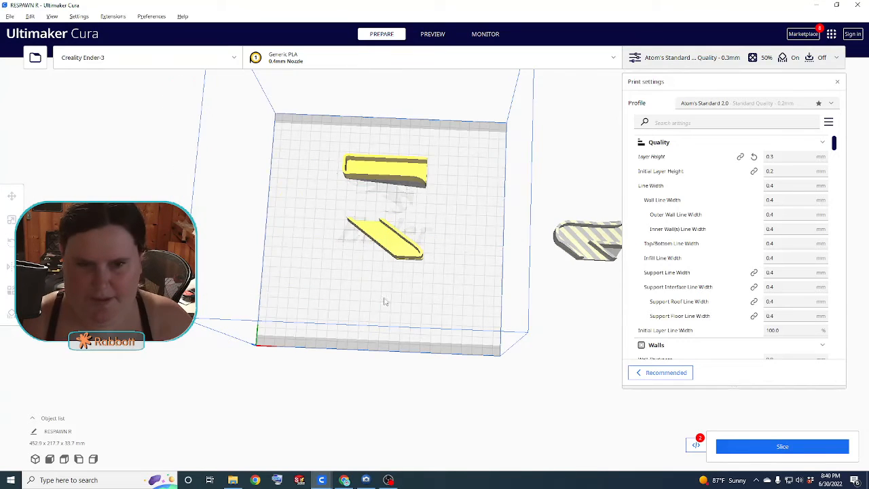
Place the middle section on the build plate and move the diagonal leg section away from it toward the plate's front
{"action": "left_click", "coordinate": [596, 236]}
{"action": "key", "text": "Delete"}
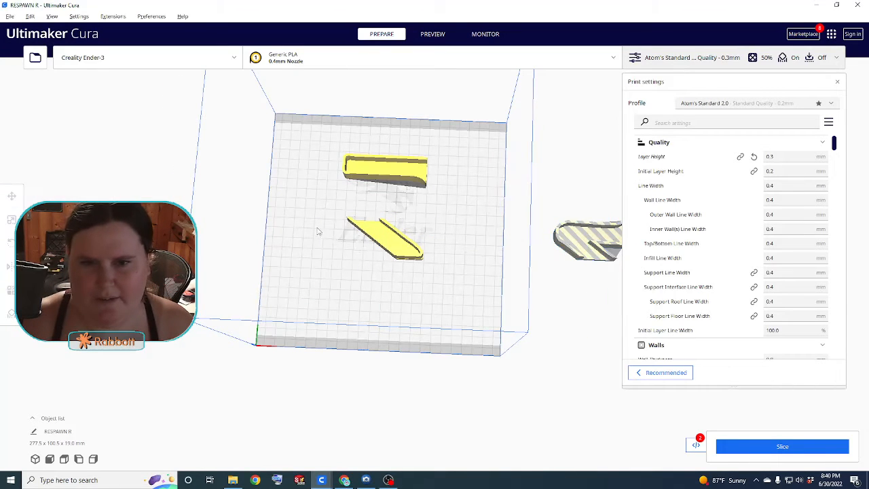
{"action": "left_click", "coordinate": [572, 243]}
{"action": "left_click_drag", "start_coordinate": [572, 242], "coordinate": [316, 221]}
{"action": "left_click", "coordinate": [406, 249]}
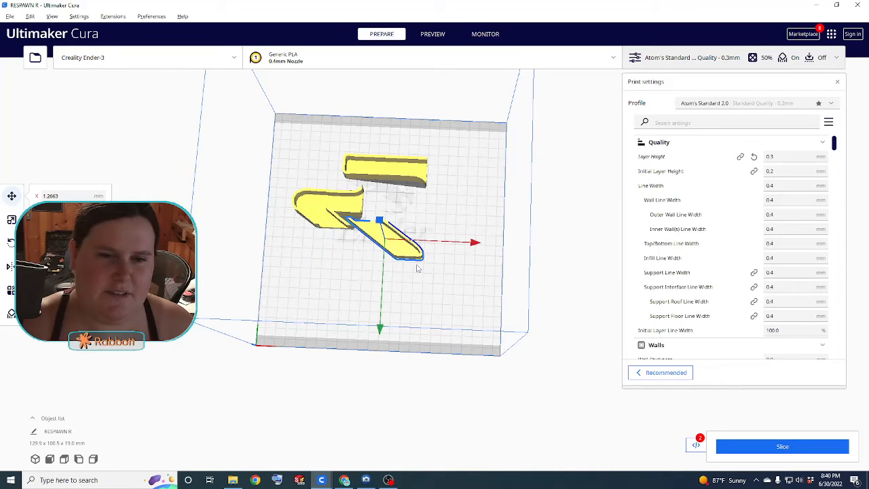
{"action": "left_click_drag", "start_coordinate": [411, 250], "coordinate": [438, 299]}
{"action": "left_click", "coordinate": [397, 169]}
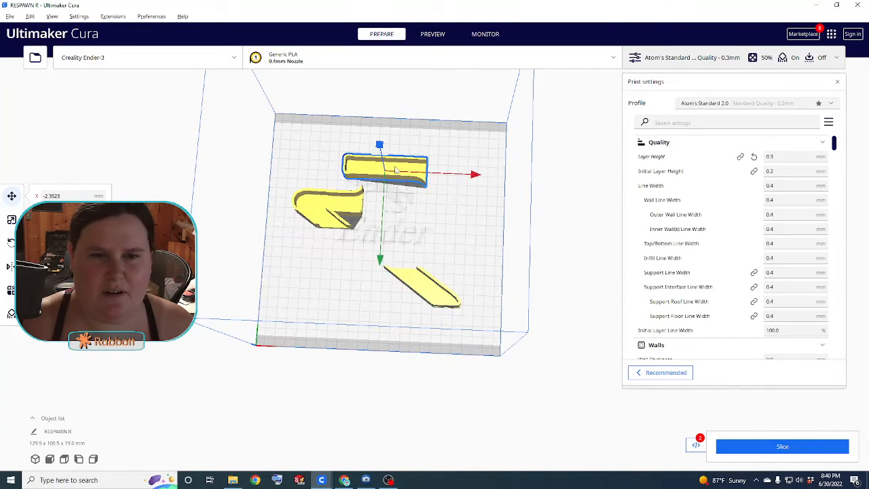
{"action": "left_click", "coordinate": [391, 175]}
{"action": "left_click", "coordinate": [406, 175]}
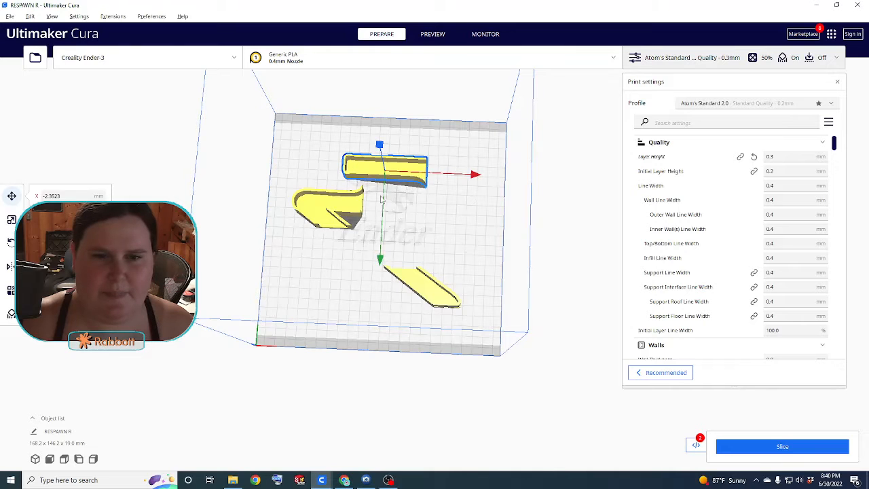
{"action": "left_click", "coordinate": [602, 367]}
{"action": "scroll", "coordinate": [558, 350], "scroll_direction": "down", "scroll_amount": 3}
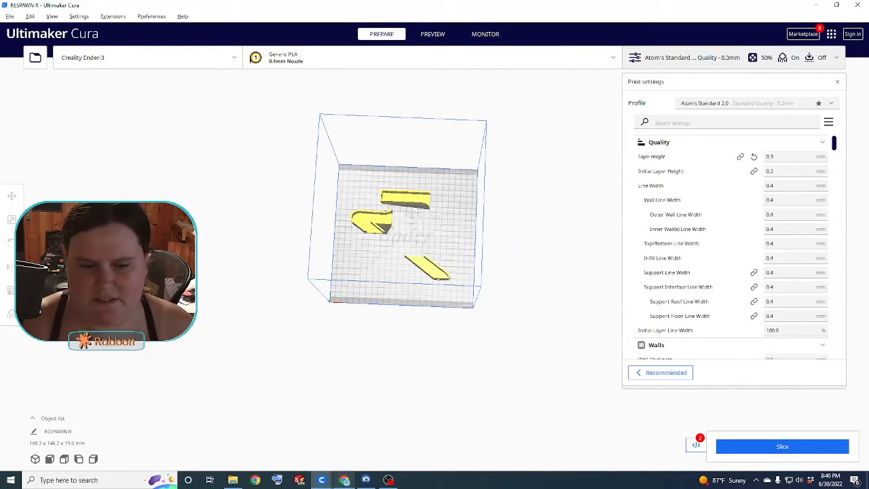
{"action": "mouse_move", "coordinate": [324, 479]}
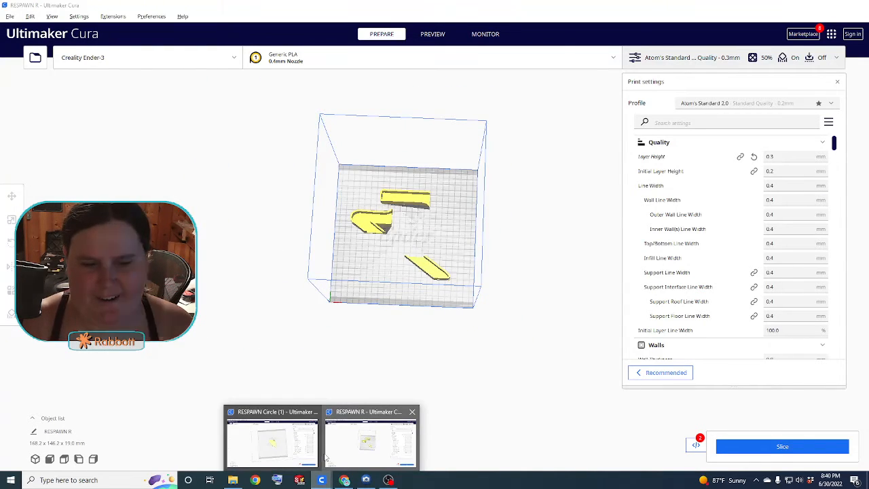
Move the Downloads window off the build plate and load RESPAWN R (2) and RESPAWN R (1) into Cura again
{"action": "left_click", "coordinate": [233, 480]}
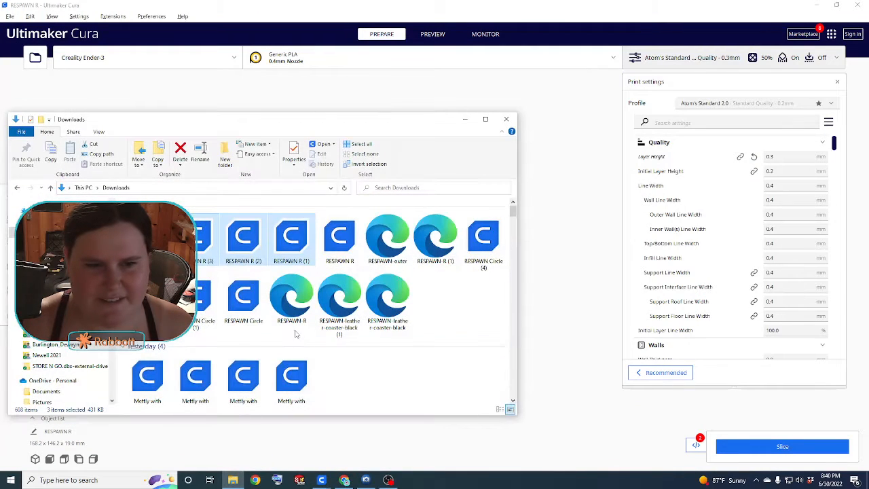
{"action": "left_click", "coordinate": [381, 387]}
{"action": "left_click_drag", "start_coordinate": [332, 130], "coordinate": [445, 267]}
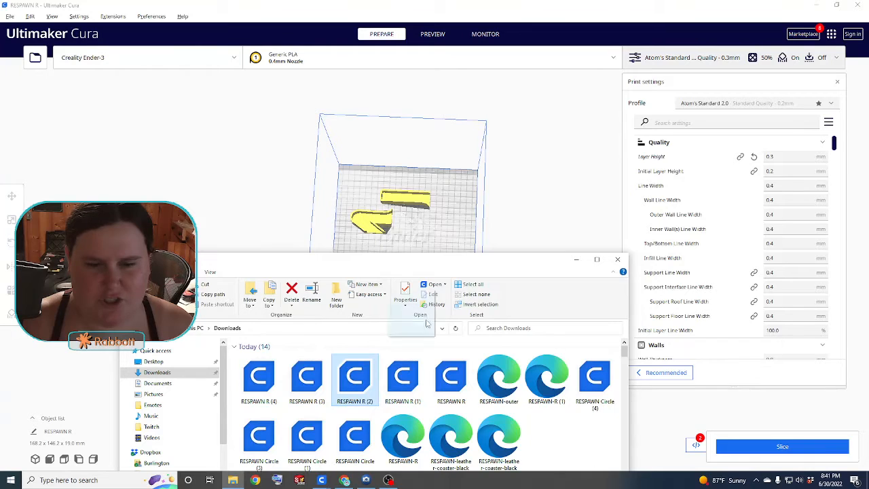
{"action": "left_click_drag", "start_coordinate": [427, 324], "coordinate": [522, 198]}
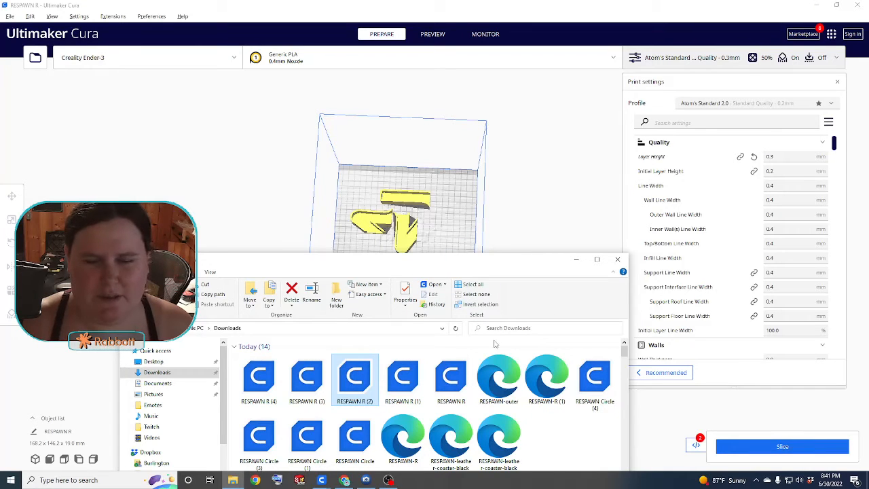
{"action": "left_click_drag", "start_coordinate": [403, 376], "coordinate": [481, 224]}
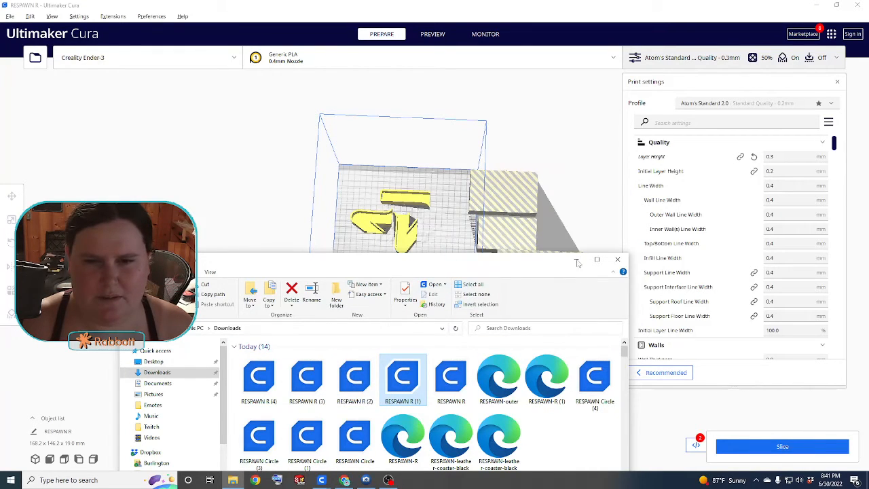
Minimize the Downloads window and delete the reloaded block model beside the build plate
{"action": "left_click", "coordinate": [577, 261]}
{"action": "left_click", "coordinate": [527, 252]}
{"action": "right_click_drag", "start_coordinate": [529, 298], "coordinate": [264, 175]}
{"action": "key", "text": "Delete"}
{"action": "right_click_drag", "start_coordinate": [397, 265], "coordinate": [522, 372]}
Switch to Tinkercad in the browser and undo the moves of the four hole boxes
{"action": "left_click", "coordinate": [345, 480]}
{"action": "right_click_drag", "start_coordinate": [453, 353], "coordinate": [459, 363]}
{"action": "key", "text": "ctrl+z"}
{"action": "key", "text": "ctrl+z"}
{"action": "key", "text": "ctrl+z"}
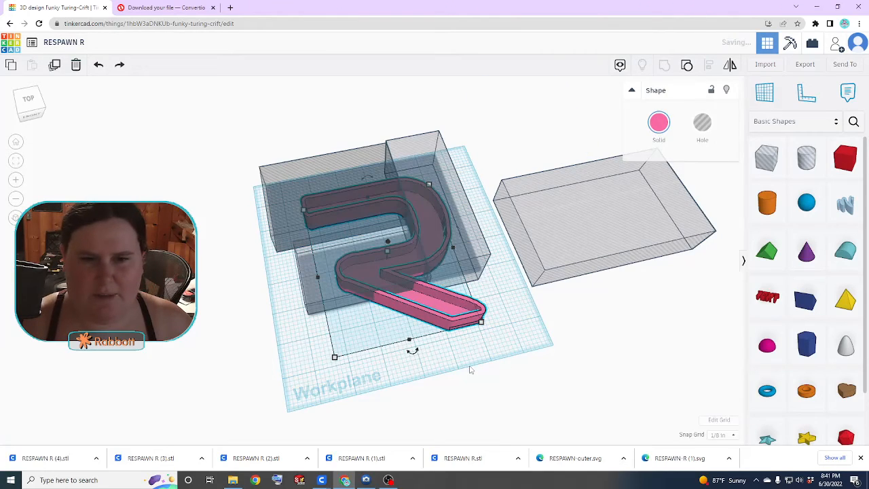
{"action": "right_click_drag", "start_coordinate": [570, 234], "coordinate": [521, 272]}
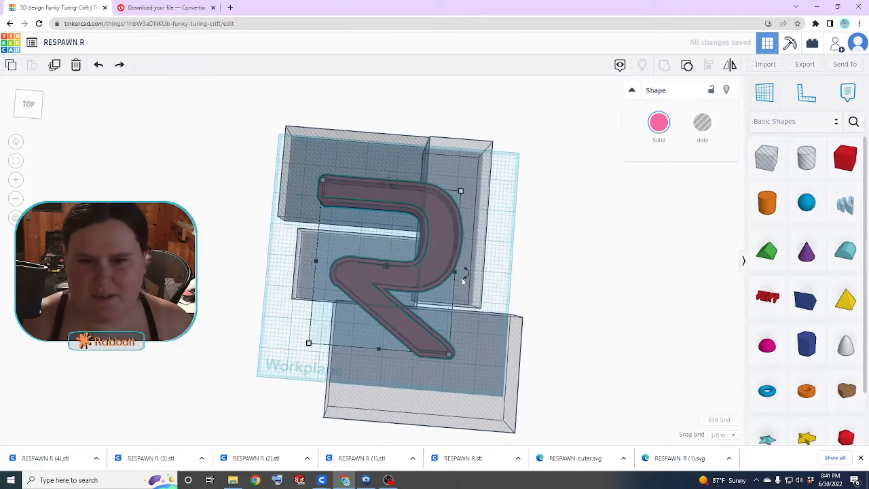
{"action": "left_click_drag", "start_coordinate": [386, 244], "coordinate": [150, 253]}
{"action": "left_click_drag", "start_coordinate": [353, 175], "coordinate": [183, 144]}
{"action": "left_click", "coordinate": [486, 398]}
{"action": "left_click_drag", "start_coordinate": [500, 402], "coordinate": [219, 374]}
{"action": "key", "text": "ctrl+z"}
{"action": "key", "text": "ctrl+z"}
{"action": "key", "text": "ctrl+z"}
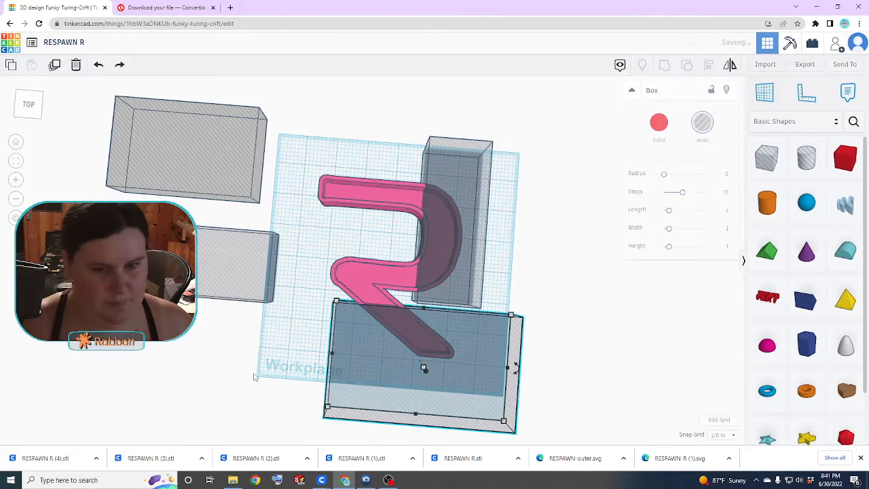
Set the tall hole box aside, keep the other three over the letter's upper bar, middle and leg, and ungroup the letter
{"action": "left_click_drag", "start_coordinate": [469, 267], "coordinate": [587, 173]}
{"action": "left_click", "coordinate": [531, 278]}
{"action": "right_click_drag", "start_coordinate": [531, 277], "coordinate": [569, 254]}
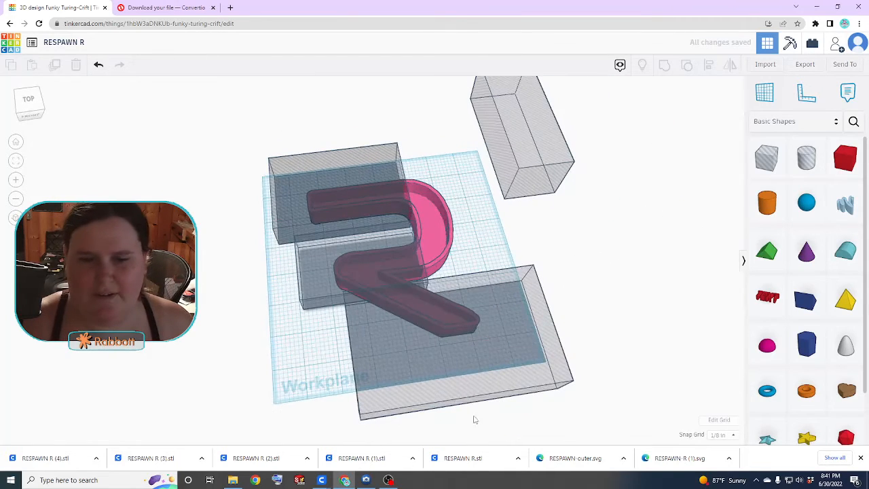
{"action": "left_click_drag", "start_coordinate": [471, 415], "coordinate": [247, 144]}
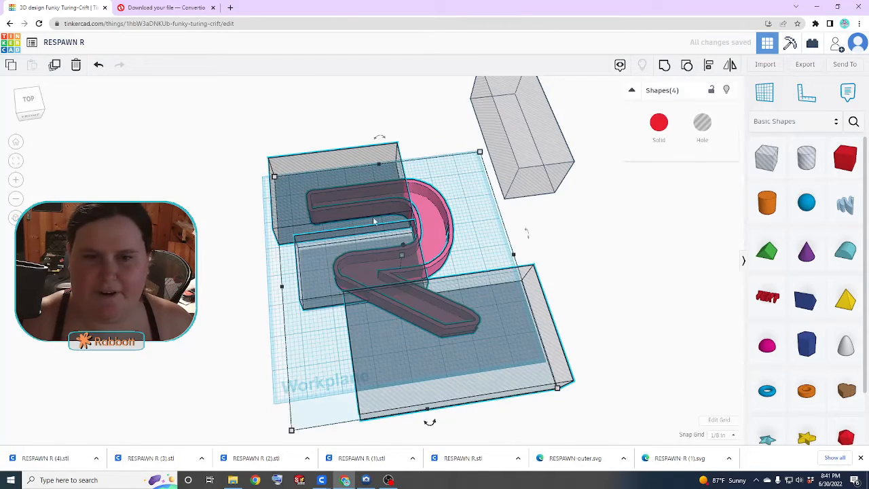
{"action": "left_click", "coordinate": [686, 65]}
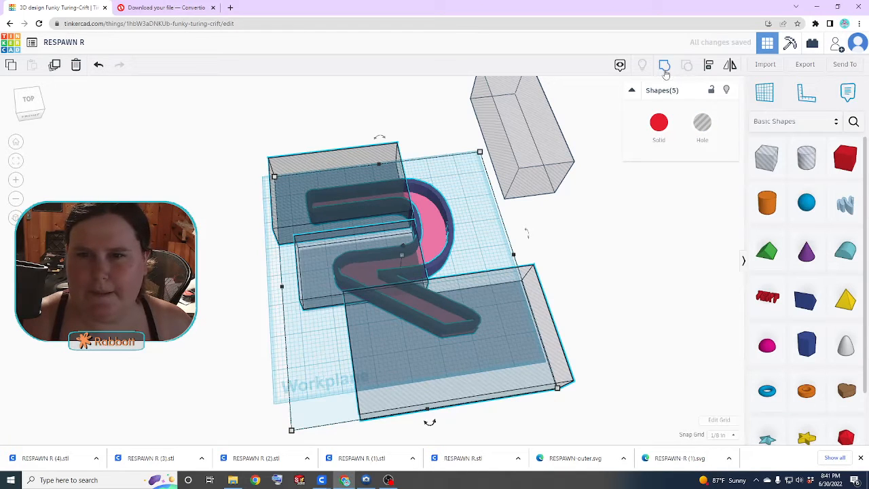
Try to cut the letter by grouping its parts with the three overlapping hole boxes
{"action": "left_click", "coordinate": [664, 68]}
{"action": "right_click_drag", "start_coordinate": [631, 301], "coordinate": [599, 315]}
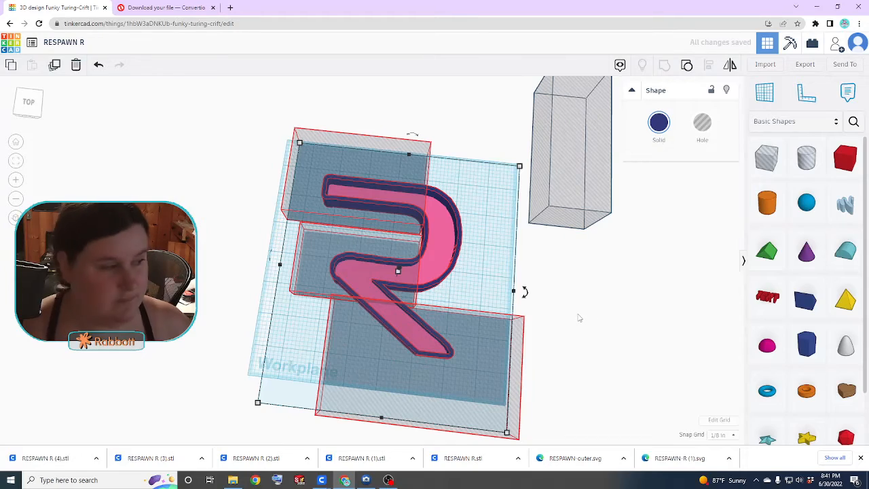
{"action": "key", "text": "ctrl+g"}
{"action": "right_click_drag", "start_coordinate": [577, 316], "coordinate": [379, 258]}
{"action": "key", "text": "ctrl+z"}
Stretch the middle hole box outward past the open side of the workplane
{"action": "left_click", "coordinate": [384, 261]}
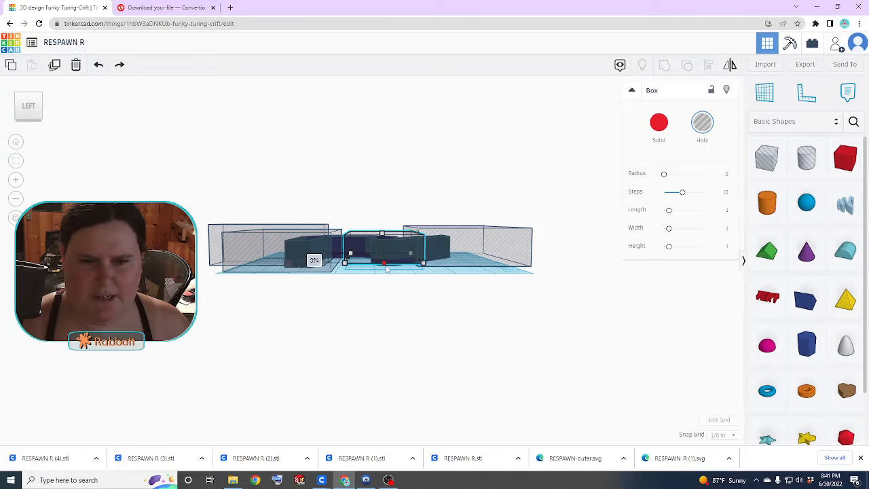
{"action": "left_click_drag", "start_coordinate": [389, 277], "coordinate": [389, 278]}
{"action": "right_click_drag", "start_coordinate": [393, 287], "coordinate": [471, 440]}
Group the letter with the three hole boxes to leave the curved section, and export the selected shape as an STL file
{"action": "left_click_drag", "start_coordinate": [472, 440], "coordinate": [219, 108]}
{"action": "left_click", "coordinate": [666, 68]}
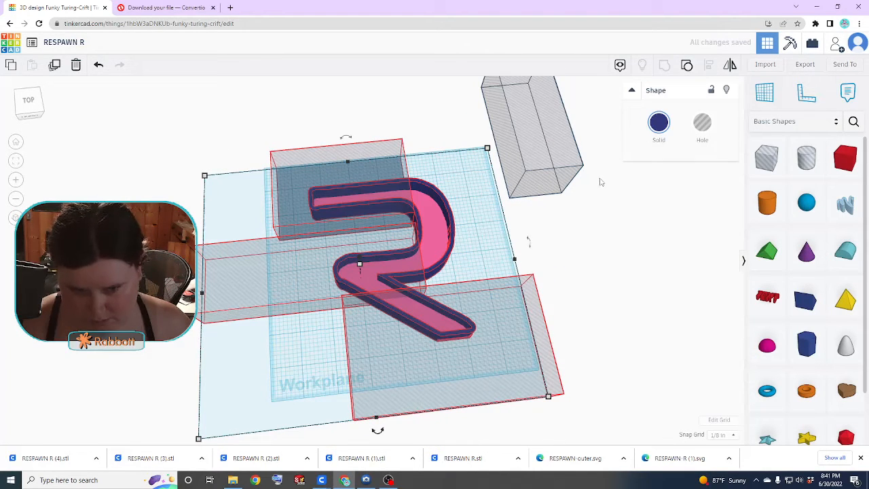
{"action": "right_click_drag", "start_coordinate": [498, 266], "coordinate": [461, 262]}
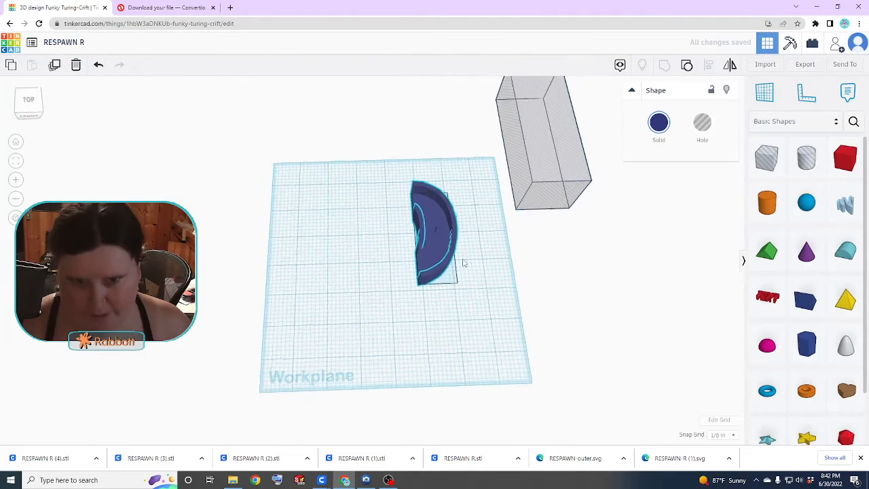
{"action": "left_click", "coordinate": [805, 63]}
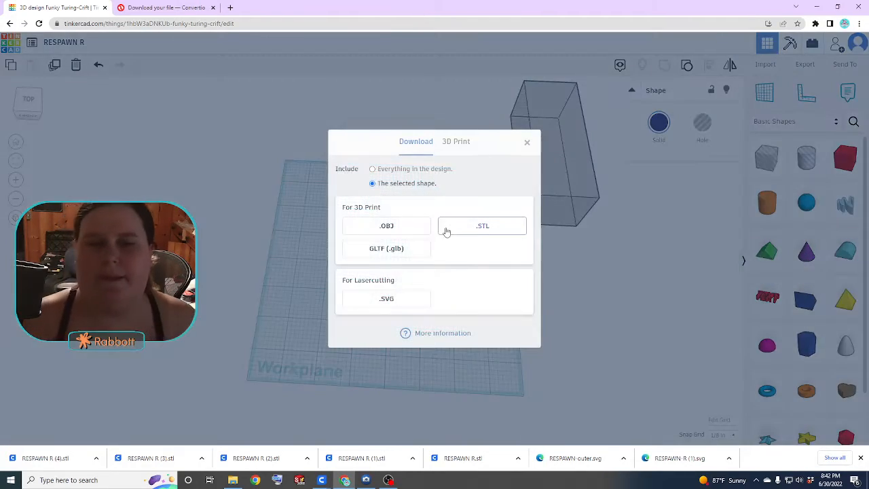
{"action": "left_click", "coordinate": [445, 230]}
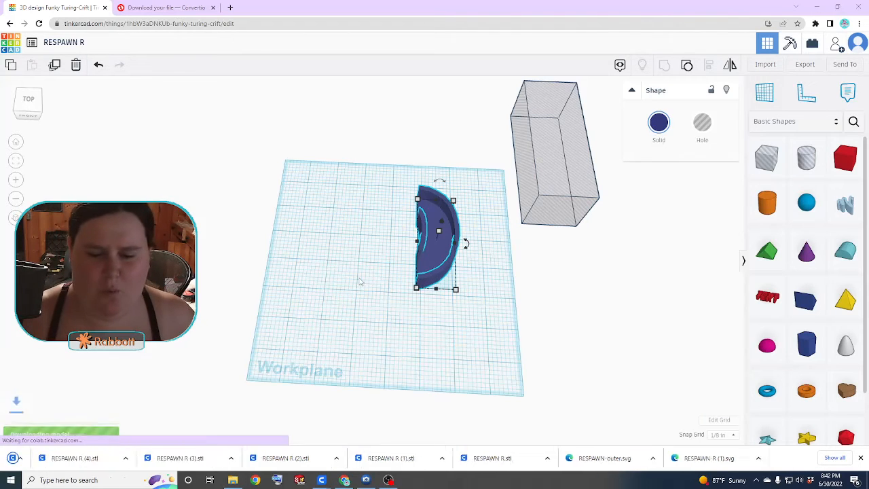
Delete the RESPAWN R (1) file from the Downloads folder and move the folder window fully into view
{"action": "left_click", "coordinate": [232, 479]}
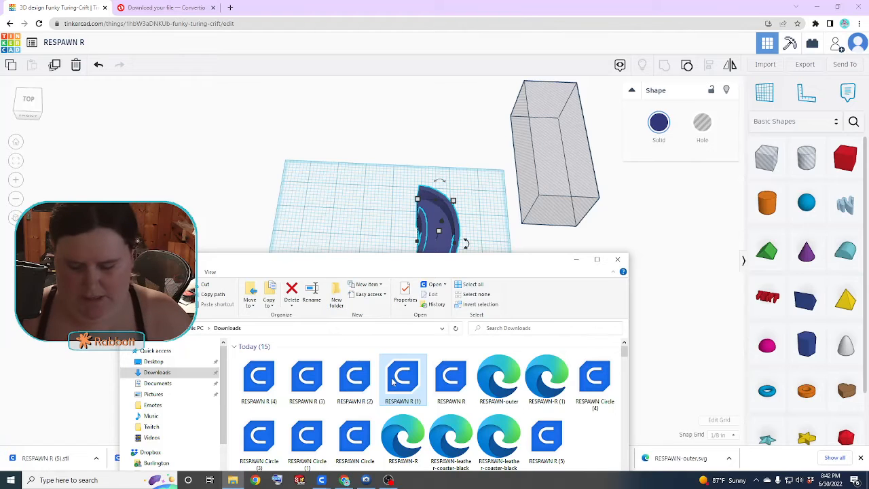
{"action": "key", "text": "Delete"}
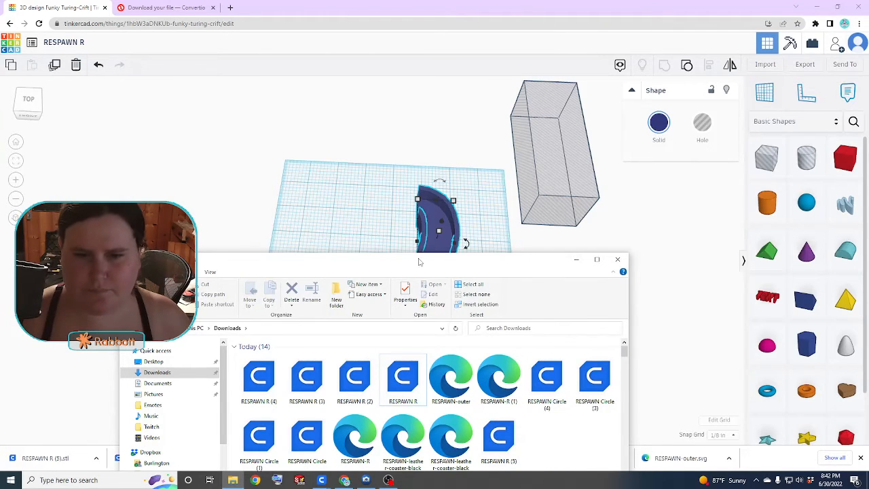
{"action": "left_click_drag", "start_coordinate": [421, 260], "coordinate": [460, 96]}
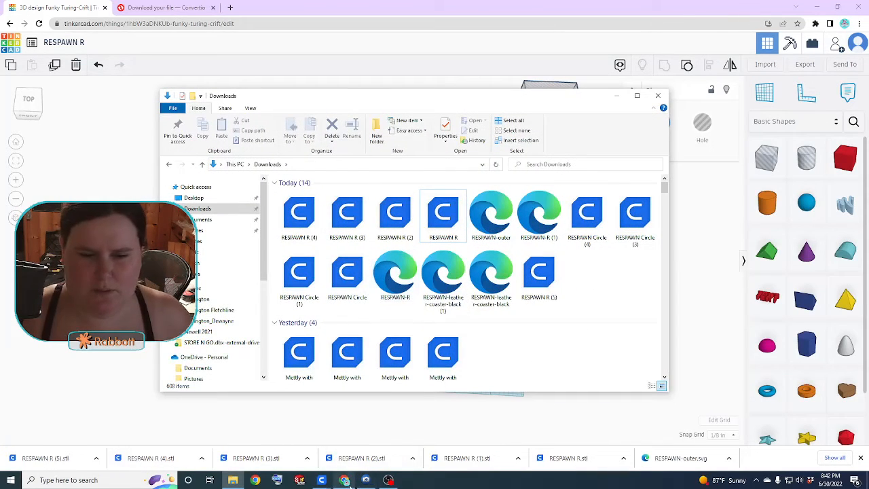
Switch to the RESPAWN R project in Cura and delete the old middle section from the build plate
{"action": "mouse_move", "coordinate": [321, 480]}
{"action": "left_click", "coordinate": [355, 459]}
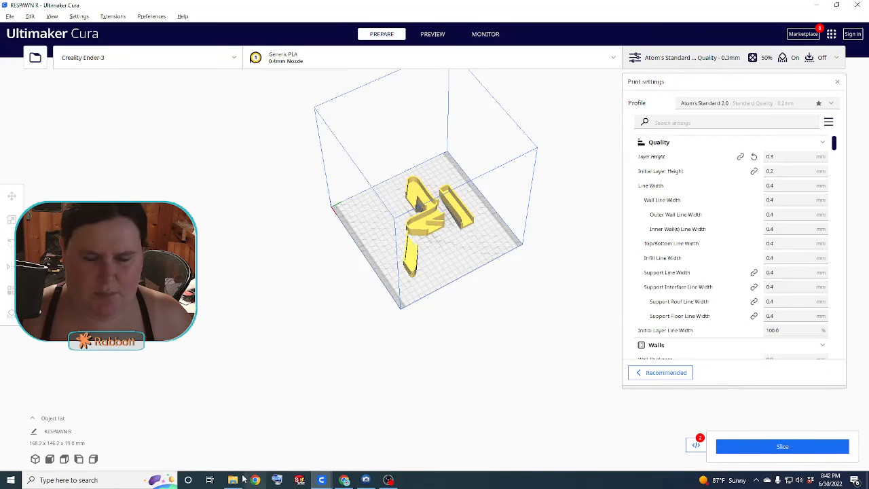
{"action": "right_click_drag", "start_coordinate": [403, 335], "coordinate": [403, 324]}
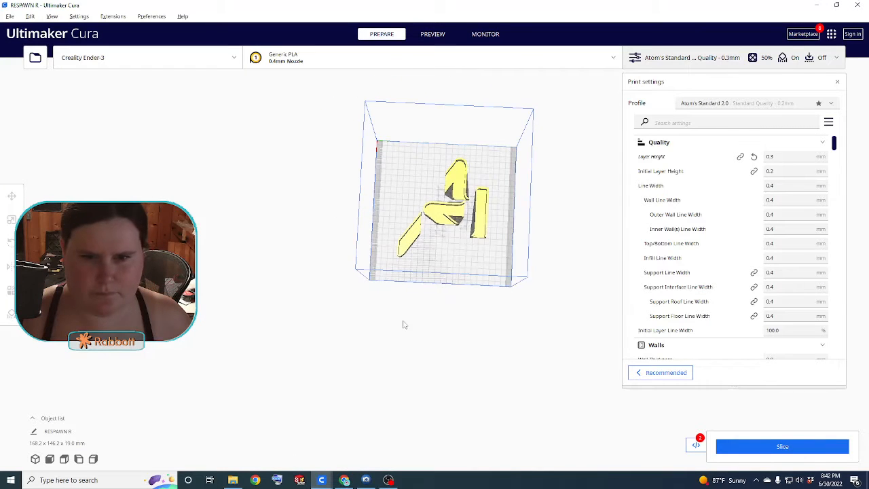
{"action": "left_click", "coordinate": [435, 216]}
{"action": "key", "text": "Delete"}
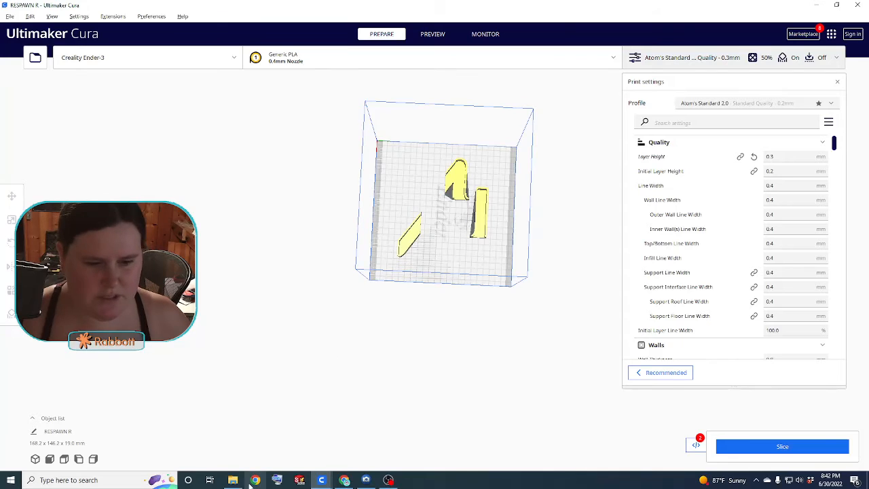
Load RESPAWN R (4) into Cura and delete the full letter model it adds beside the build plate
{"action": "left_click", "coordinate": [233, 480]}
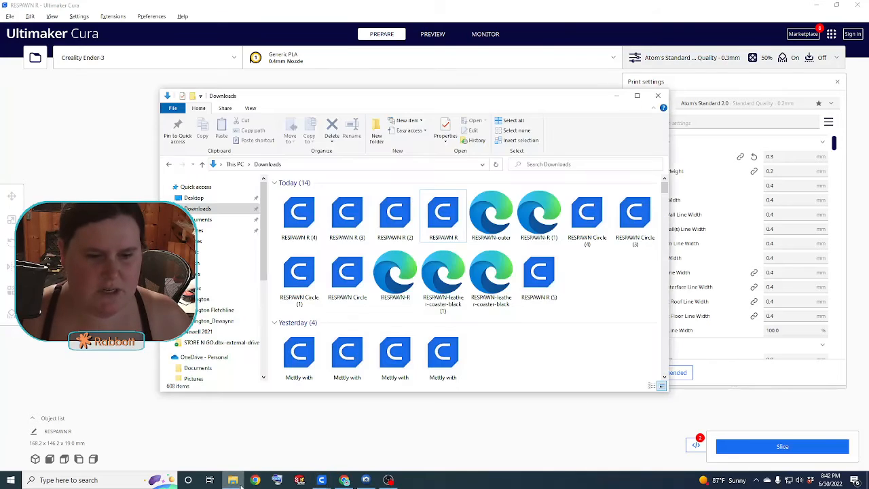
{"action": "left_click", "coordinate": [297, 233]}
{"action": "left_click_drag", "start_coordinate": [302, 228], "coordinate": [146, 275]}
{"action": "left_click", "coordinate": [616, 96]}
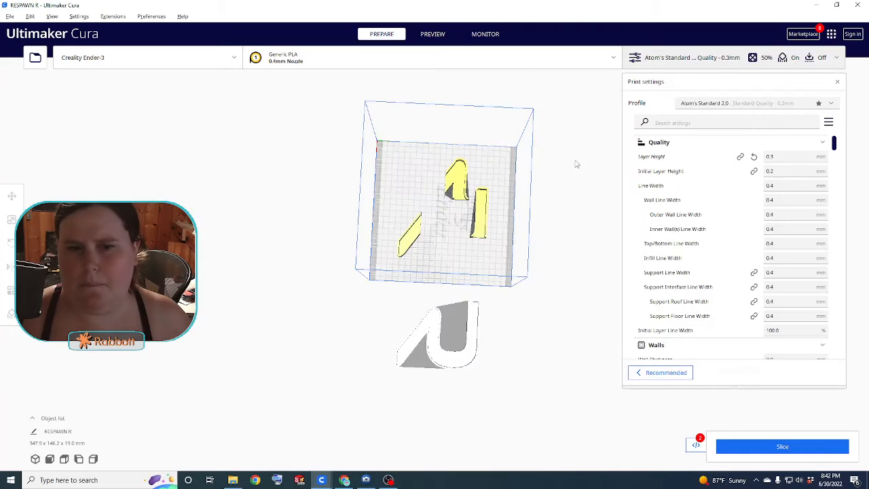
{"action": "right_click_drag", "start_coordinate": [541, 232], "coordinate": [484, 260]}
{"action": "left_click", "coordinate": [422, 367]}
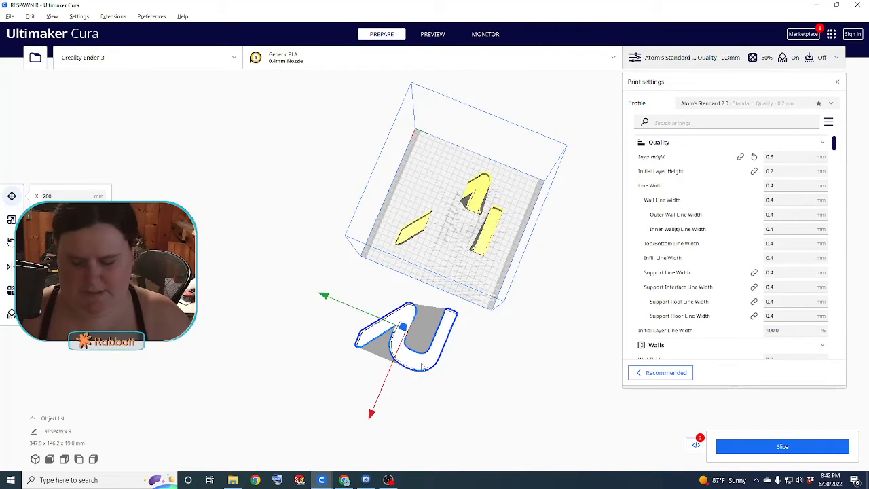
{"action": "key", "text": "Delete"}
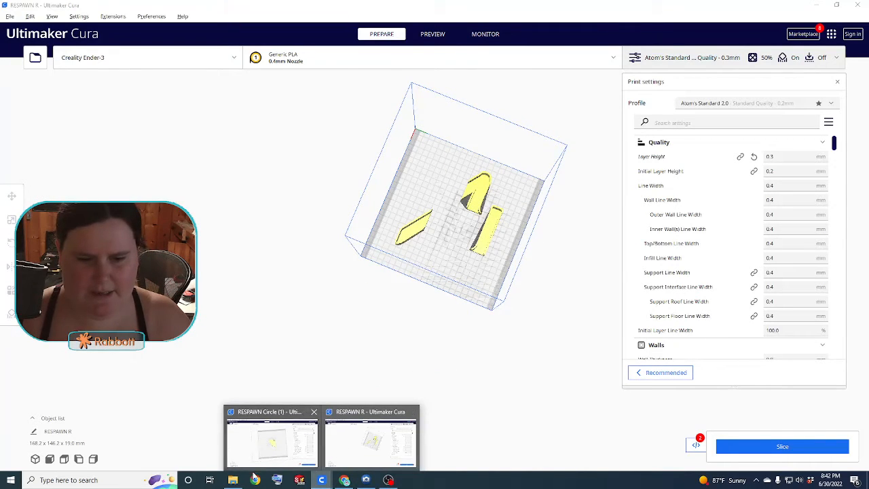
Load RESPAWN R (5) from the Downloads folder onto the build plate and minimize the folder window
{"action": "left_click", "coordinate": [232, 480]}
{"action": "scroll", "coordinate": [306, 285], "scroll_direction": "down", "scroll_amount": 10}
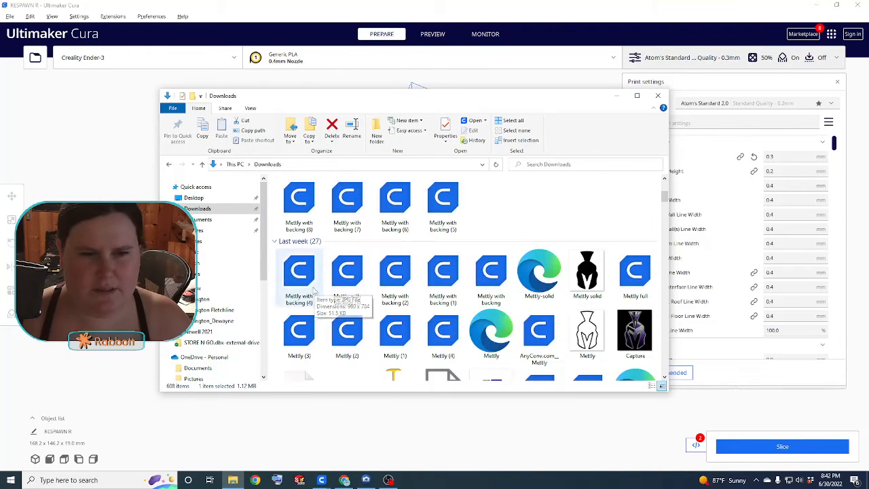
{"action": "scroll", "coordinate": [309, 278], "scroll_direction": "up", "scroll_amount": 10}
{"action": "left_click", "coordinate": [304, 222]}
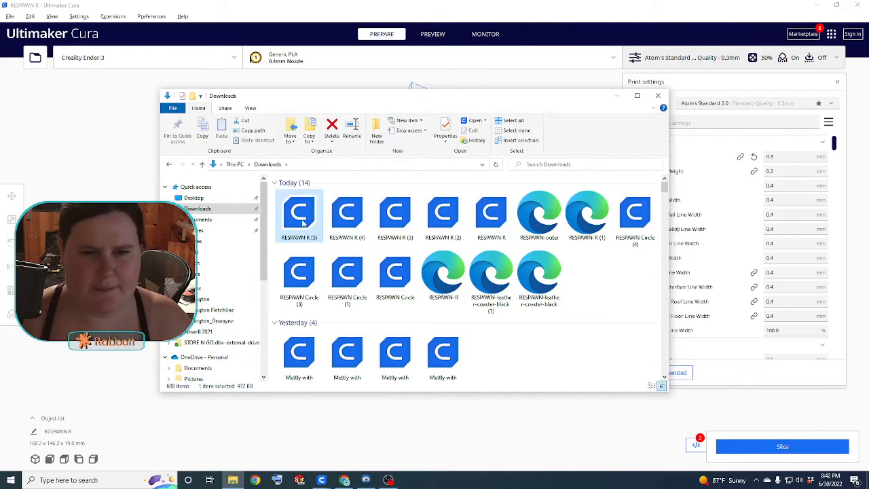
{"action": "left_click", "coordinate": [616, 95]}
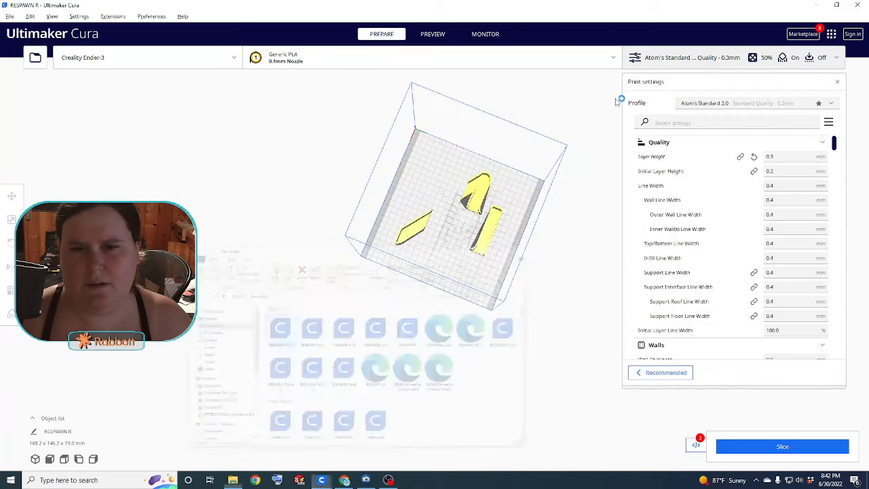
{"action": "right_click_drag", "start_coordinate": [512, 282], "coordinate": [303, 272]}
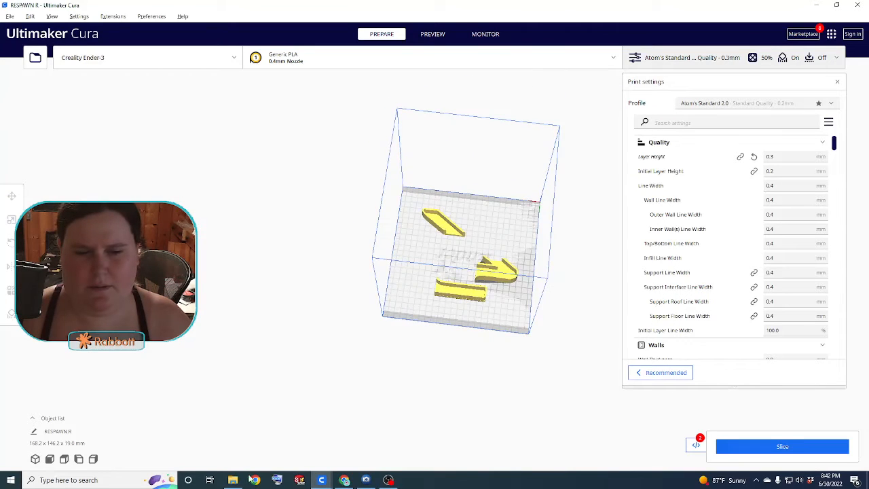
{"action": "left_click", "coordinate": [233, 480]}
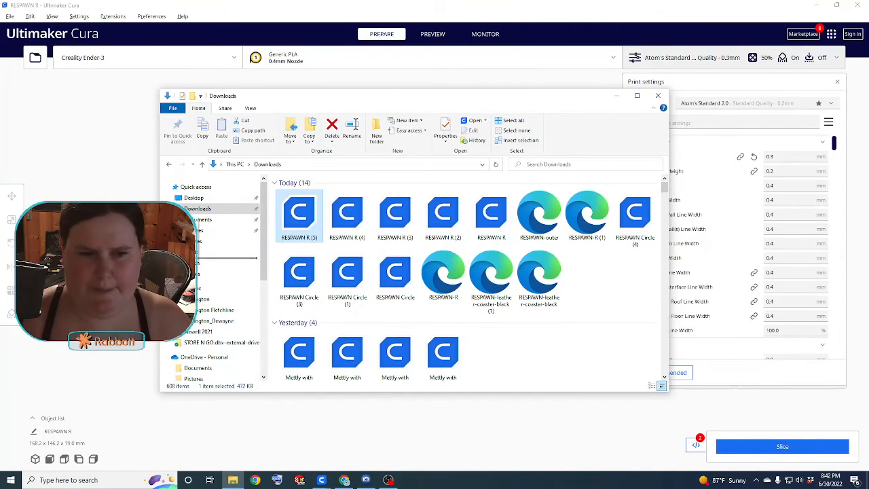
{"action": "left_click", "coordinate": [616, 95]}
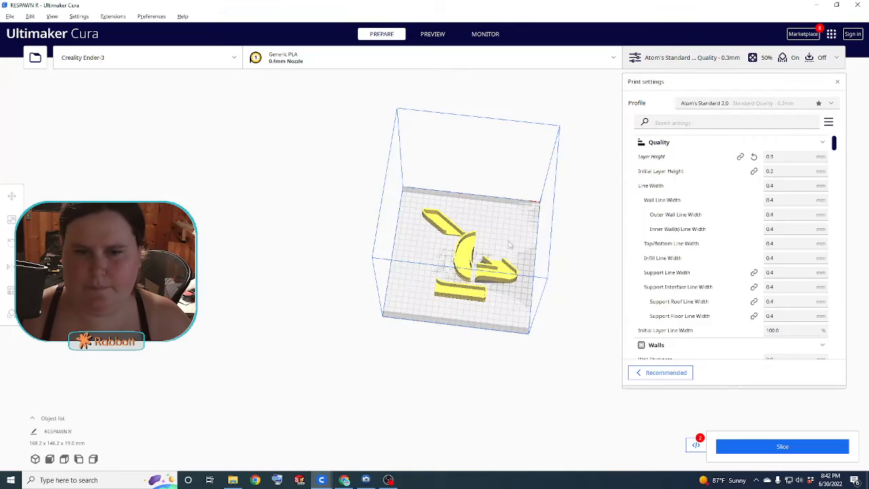
Move the four sections together on the build plate so that they form the letter R
{"action": "right_click_drag", "start_coordinate": [509, 244], "coordinate": [514, 308]}
{"action": "left_click", "coordinate": [400, 202]}
{"action": "left_click_drag", "start_coordinate": [401, 198], "coordinate": [378, 200]}
{"action": "left_click", "coordinate": [416, 241]}
{"action": "left_click", "coordinate": [407, 241]}
{"action": "left_click_drag", "start_coordinate": [407, 241], "coordinate": [405, 277]}
{"action": "left_click", "coordinate": [399, 279]}
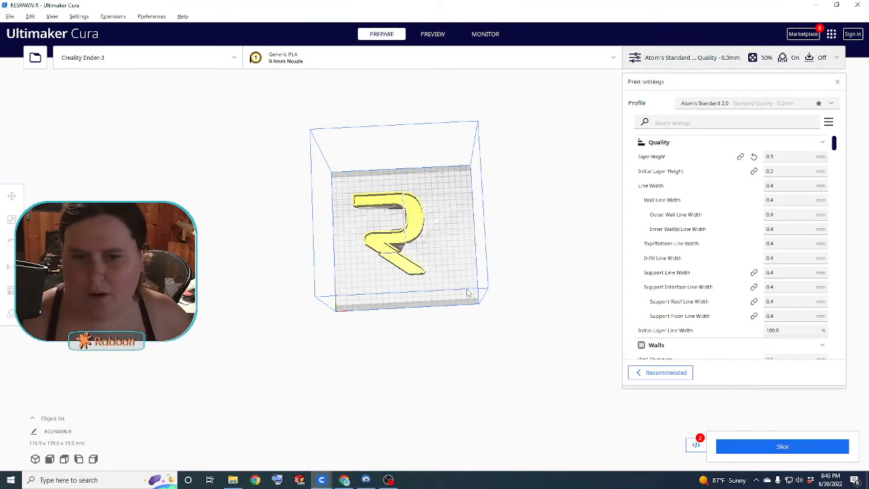
{"action": "right_click_drag", "start_coordinate": [467, 291], "coordinate": [445, 300]}
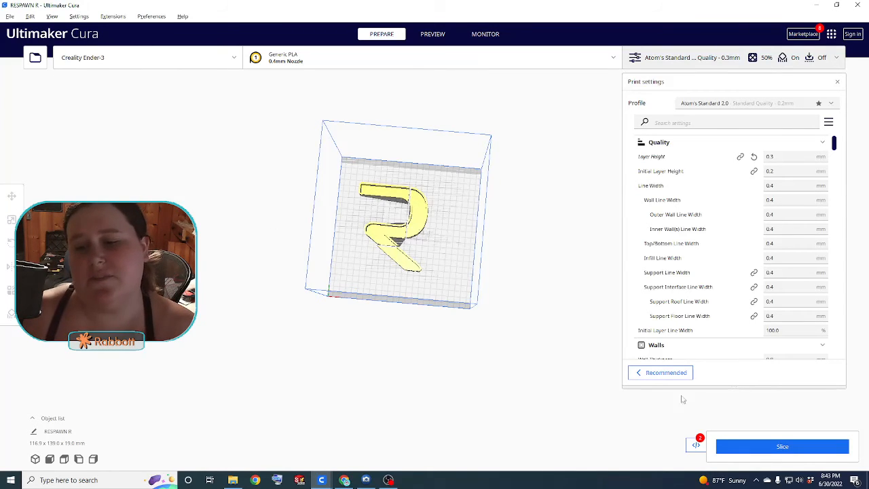
Separate the sections, moving the upper bar, middle and curve off the plate and the diagonal leg to its front corner
{"action": "left_click", "coordinate": [421, 225]}
{"action": "left_click_drag", "start_coordinate": [415, 228], "coordinate": [450, 230]}
{"action": "left_click", "coordinate": [393, 258]}
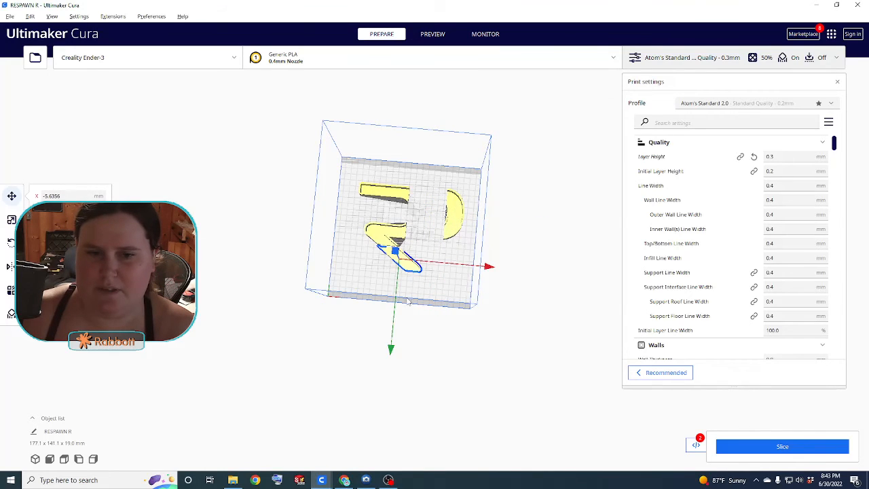
{"action": "left_click_drag", "start_coordinate": [411, 267], "coordinate": [230, 238]}
{"action": "left_click", "coordinate": [378, 192]}
{"action": "left_click_drag", "start_coordinate": [375, 192], "coordinate": [273, 137]}
{"action": "left_click", "coordinate": [459, 225]}
{"action": "left_click_drag", "start_coordinate": [460, 226], "coordinate": [556, 244]}
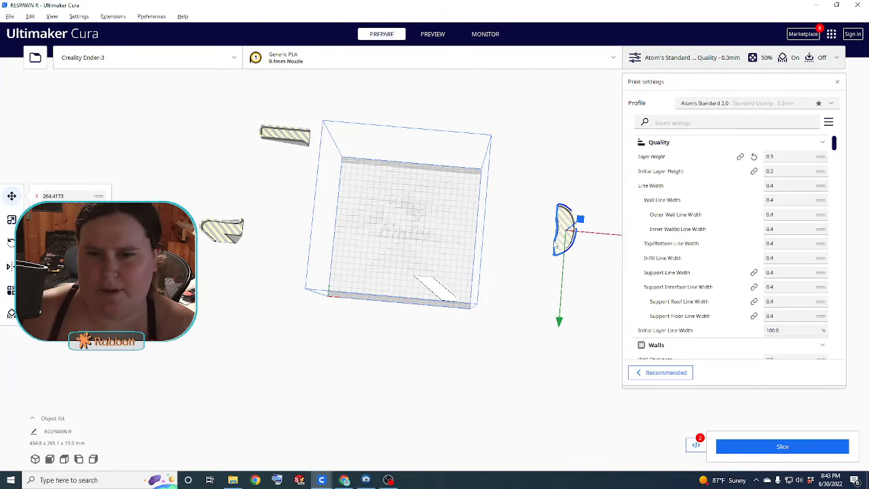
Scale the diagonal leg section up uniformly to about 57 mm high and move it fully onto the build plate
{"action": "left_click", "coordinate": [441, 295]}
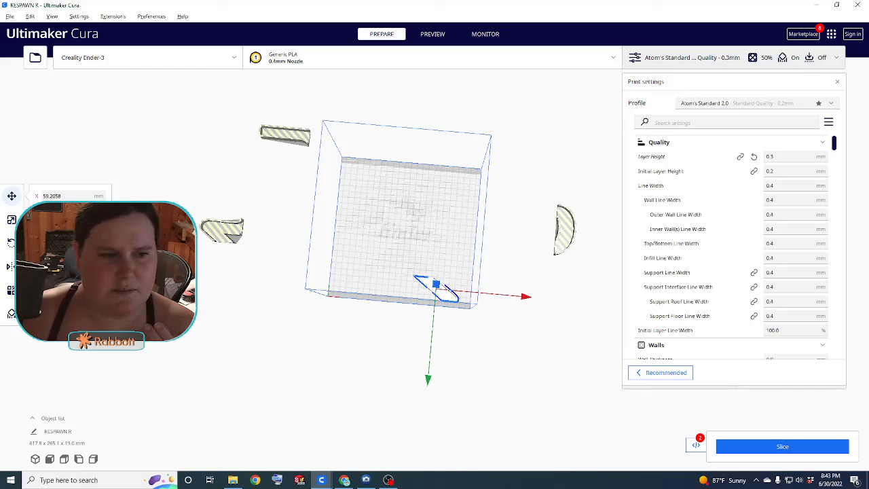
{"action": "key", "text": "s"}
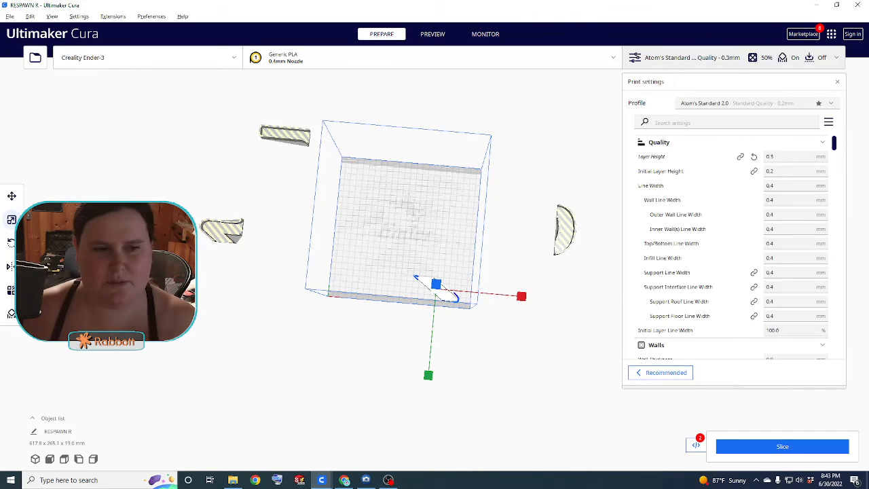
{"action": "key", "text": "Return"}
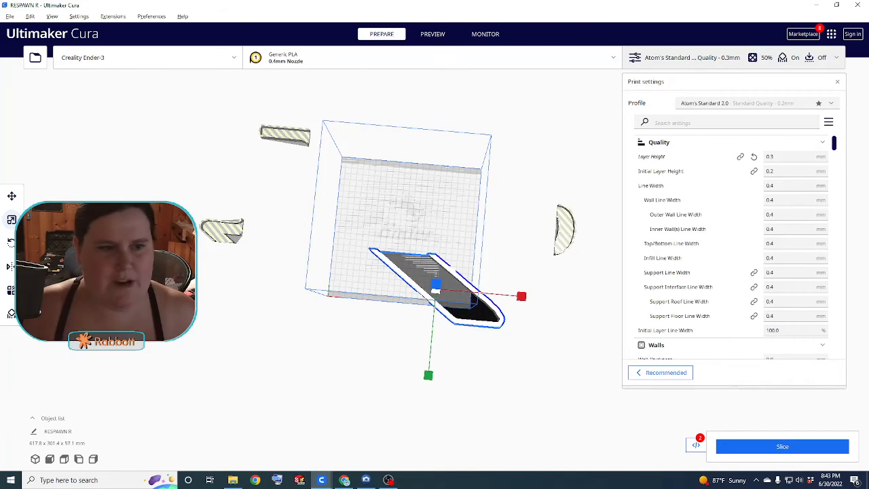
{"action": "key", "text": "t"}
{"action": "left_click_drag", "start_coordinate": [472, 320], "coordinate": [437, 271]}
{"action": "left_click", "coordinate": [439, 316]}
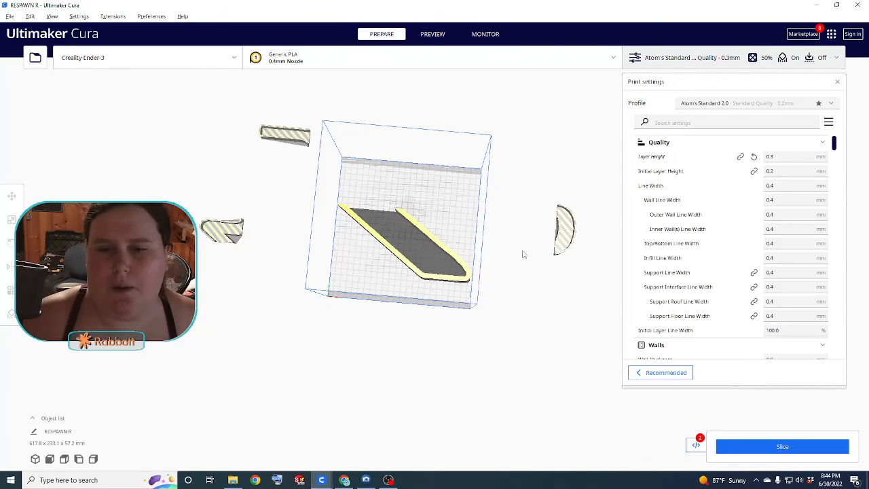
Move the curved section back onto the build plate, above the enlarged diagonal leg
{"action": "left_click", "coordinate": [565, 237]}
{"action": "left_click_drag", "start_coordinate": [569, 240], "coordinate": [454, 206]}
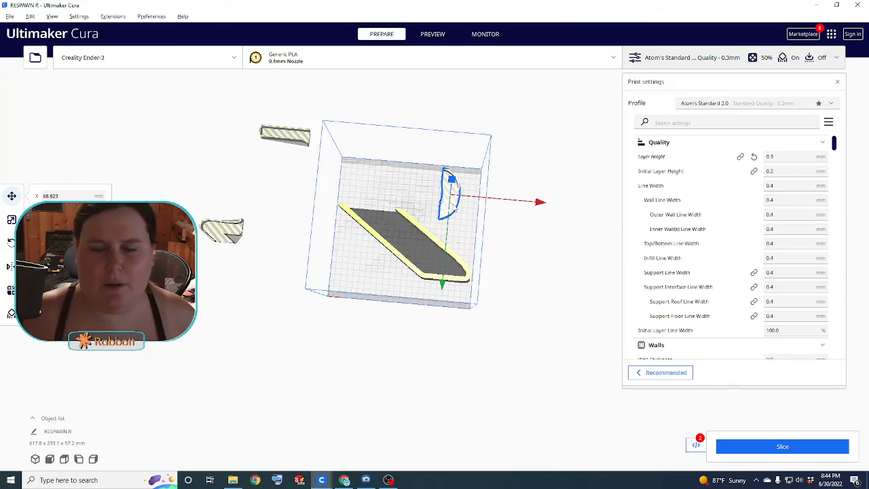